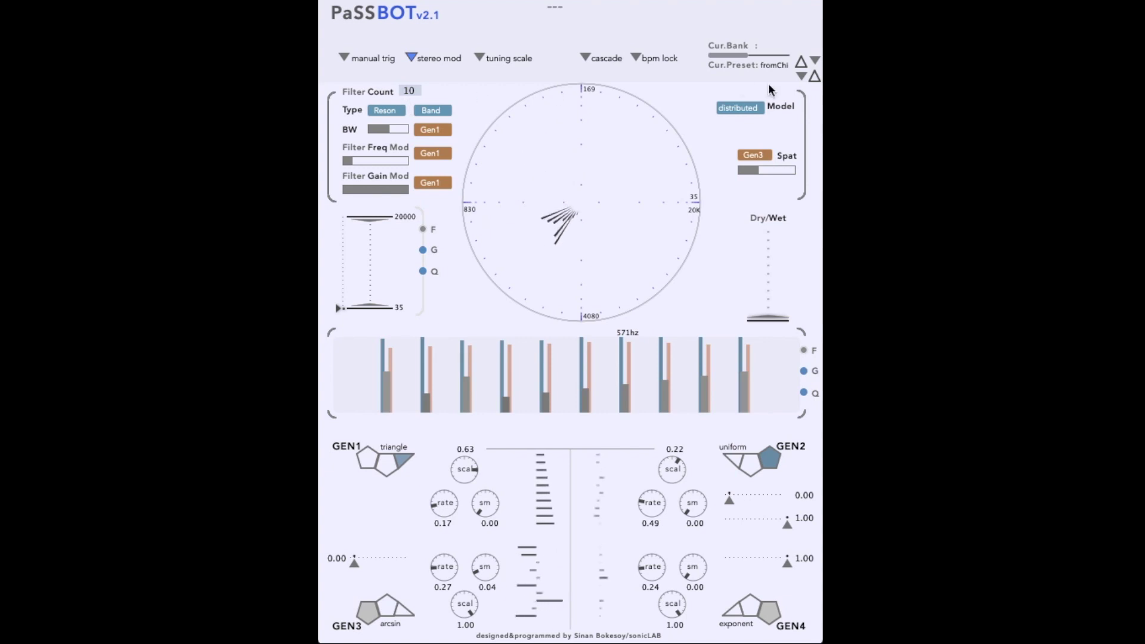
# Load the 1. default preset and set Filter Freq Mod to none
pyautogui.click(799, 77)
pyautogui.click(578, 10)
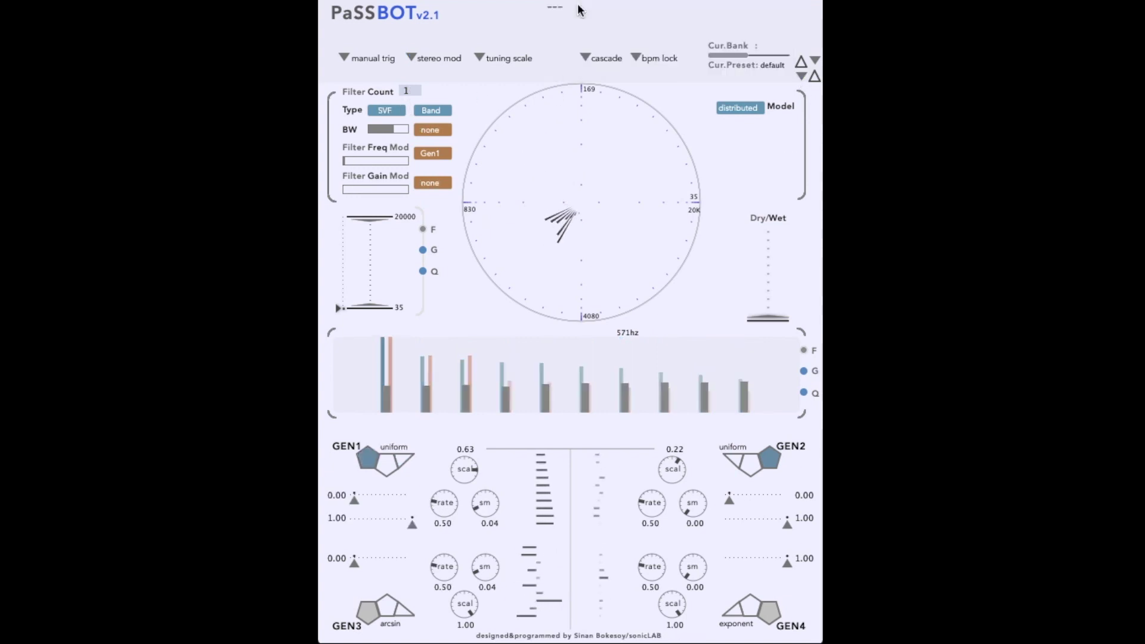
pyautogui.click(433, 154)
pyautogui.click(438, 275)
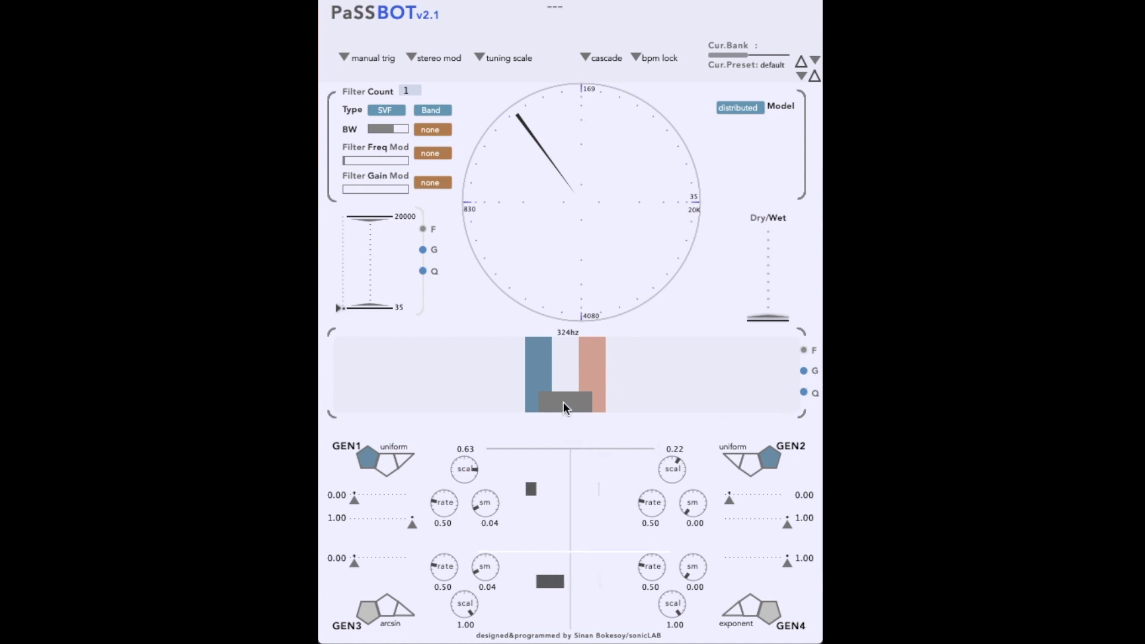
# Hand-tune the filter: frequency to about 739 Hz, adjust the gain, and lower Q to 47
pyautogui.moveTo(563, 379)
pyautogui.mouseDown()
pyautogui.moveTo(557, 355)
pyautogui.moveTo(563, 382)
pyautogui.mouseUp()
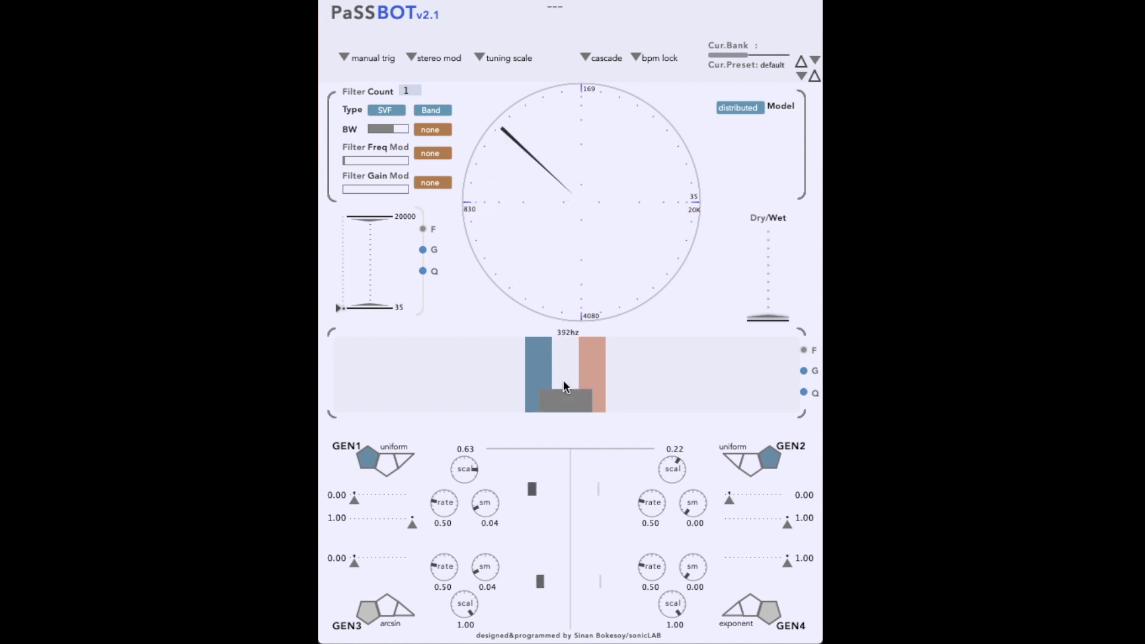
pyautogui.click(804, 393)
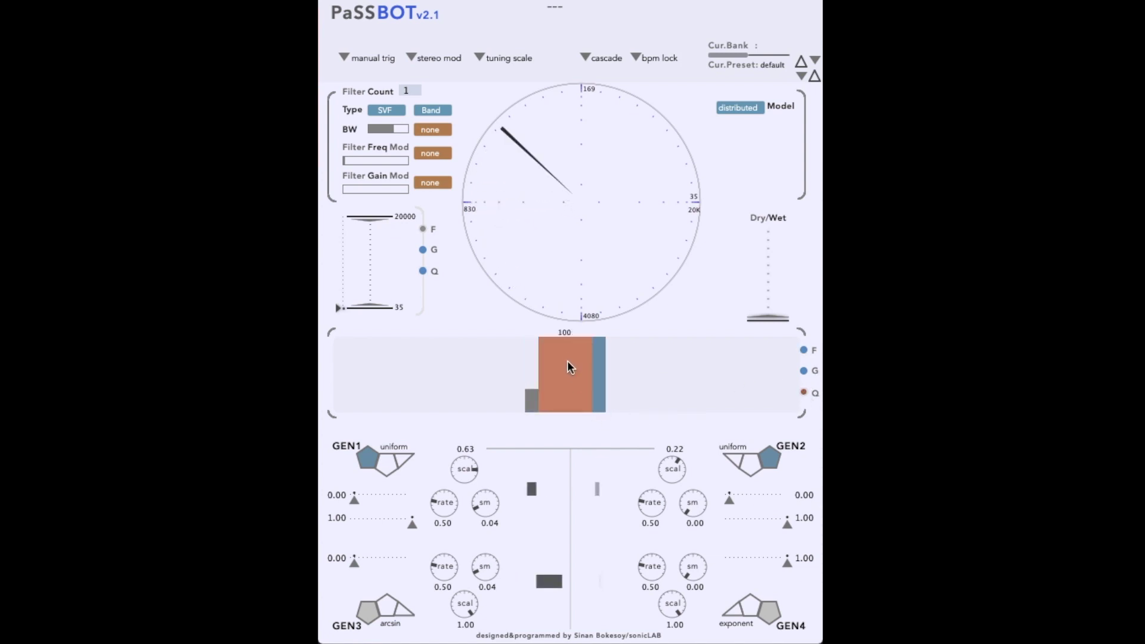
pyautogui.moveTo(567, 365)
pyautogui.mouseDown()
pyautogui.moveTo(570, 417)
pyautogui.moveTo(559, 347)
pyautogui.mouseUp()
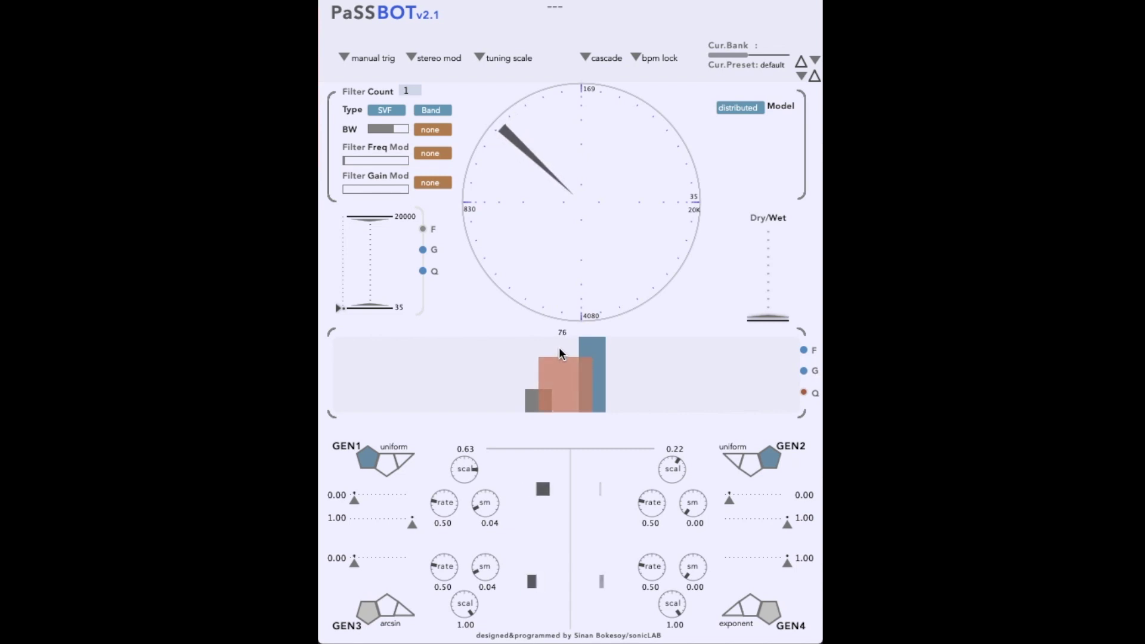
pyautogui.click(803, 350)
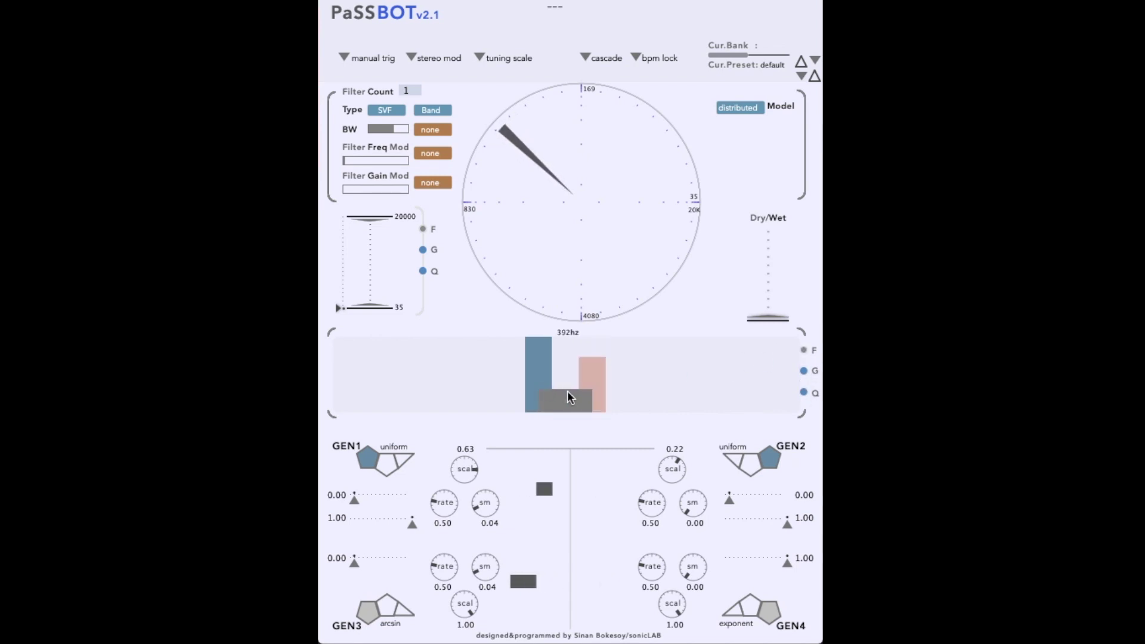
pyautogui.moveTo(571, 401); pyautogui.dragTo(567, 377)
pyautogui.click(803, 371)
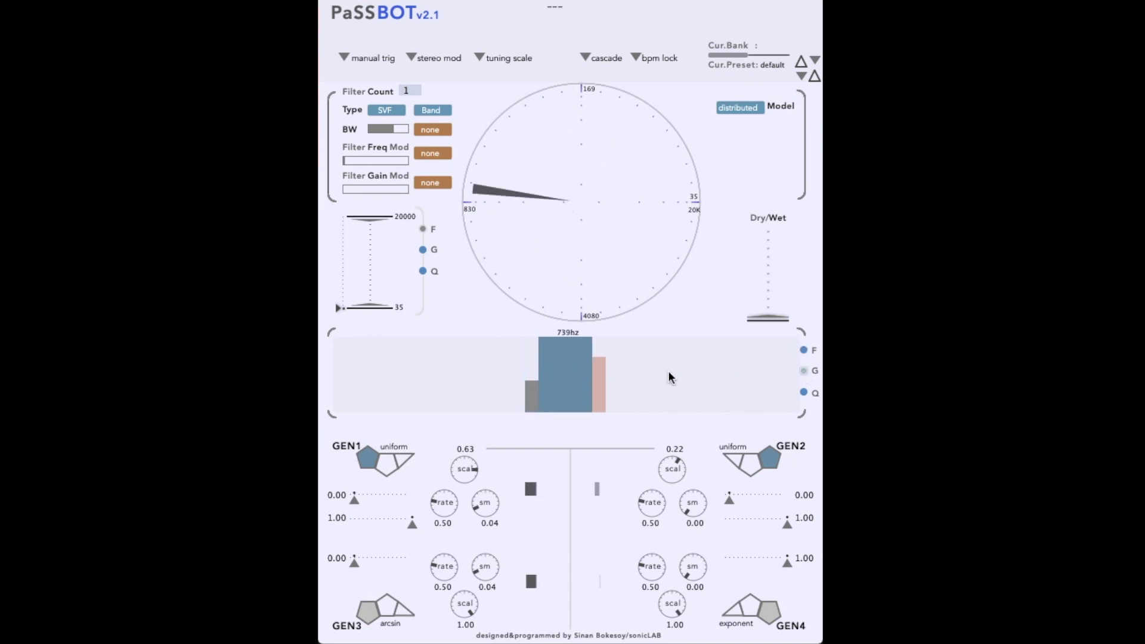
pyautogui.moveTo(555, 374)
pyautogui.mouseDown()
pyautogui.moveTo(557, 349)
pyautogui.moveTo(567, 381)
pyautogui.moveTo(563, 346)
pyautogui.moveTo(567, 375)
pyautogui.mouseUp()
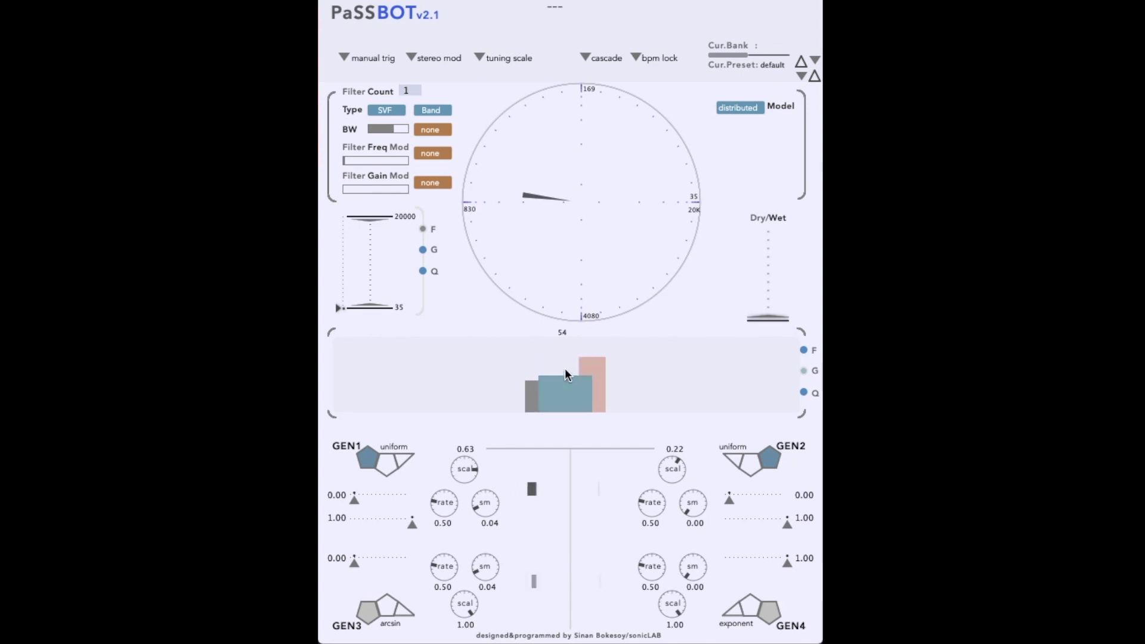
pyautogui.click(804, 392)
pyautogui.moveTo(584, 384); pyautogui.dragTo(558, 371)
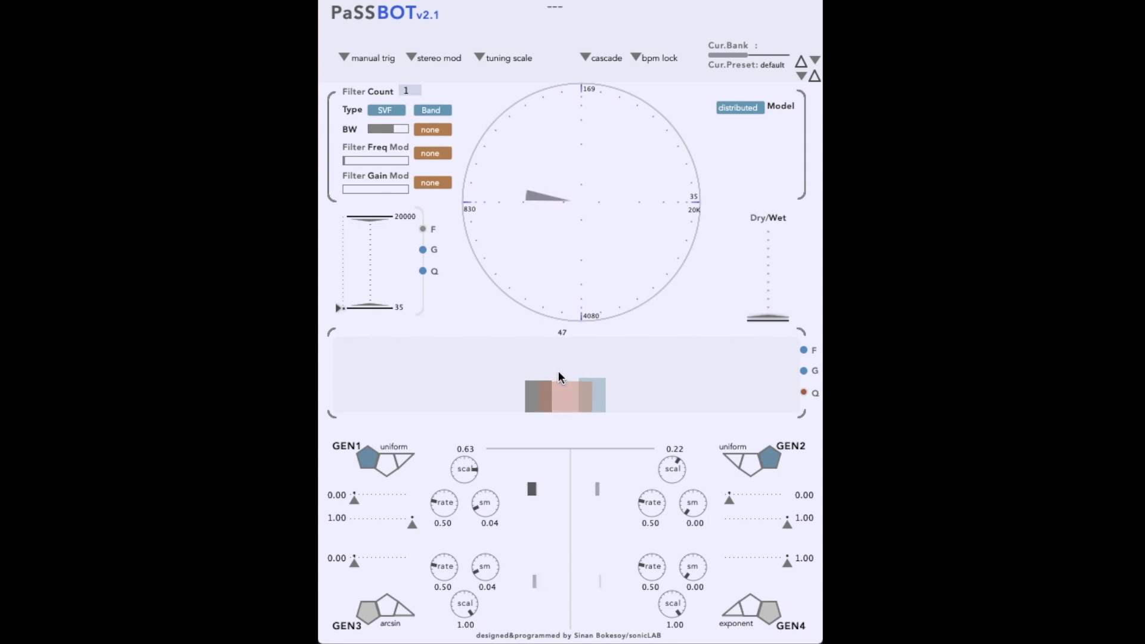
# Make the filter a Ladder type and raise its frequency to about 2626 Hz
pyautogui.click(381, 111)
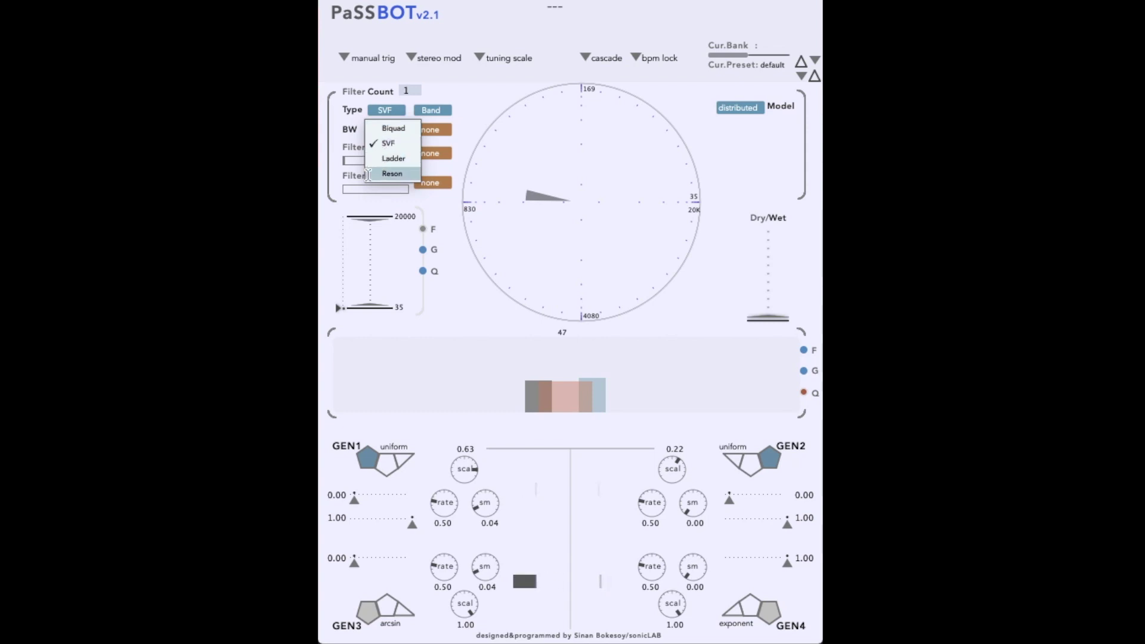
pyautogui.click(427, 110)
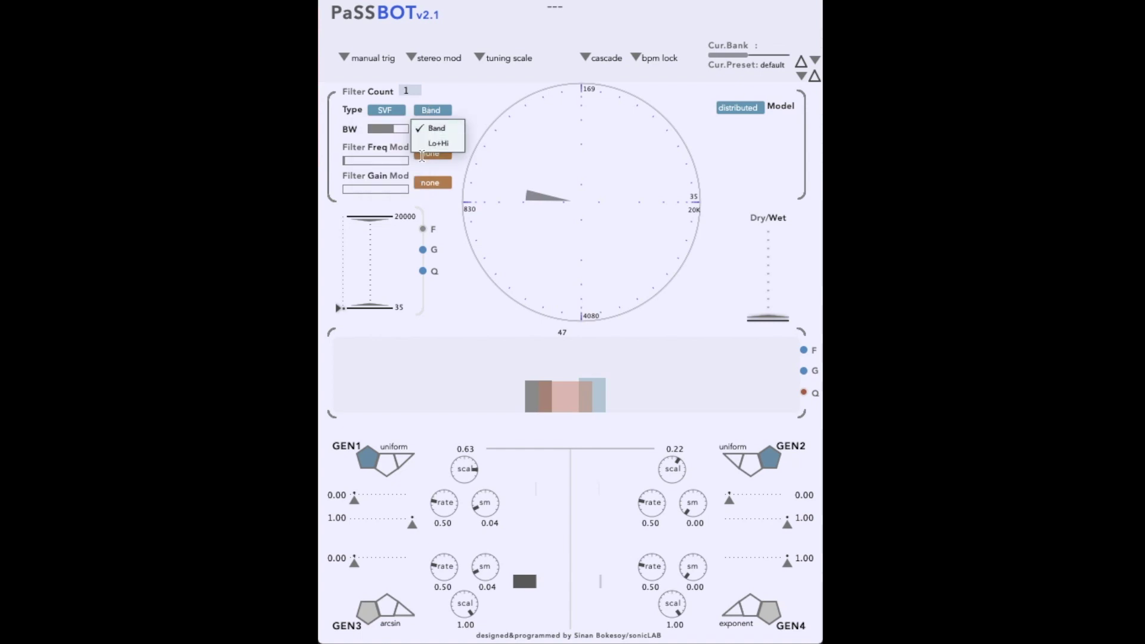
pyautogui.click(444, 328)
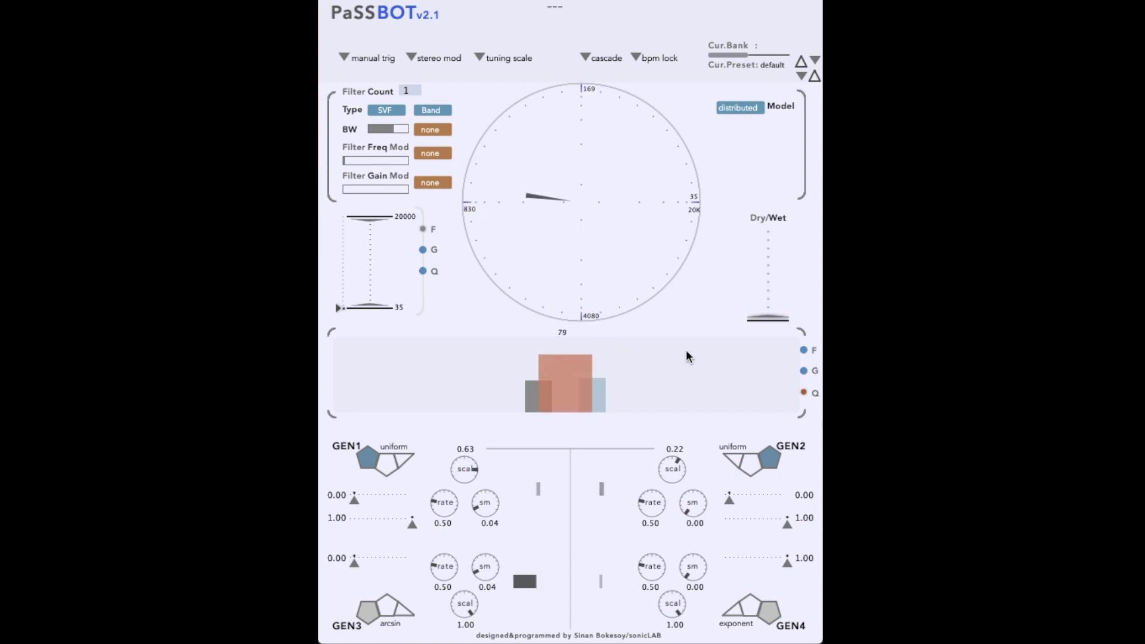
pyautogui.click(804, 350)
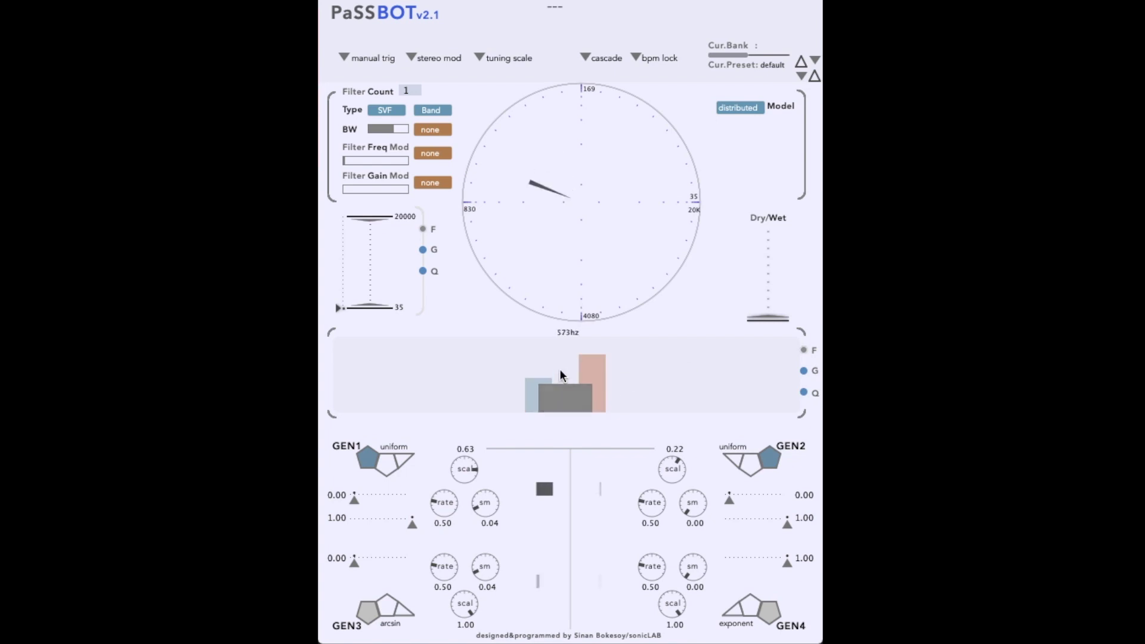
pyautogui.moveTo(564, 372); pyautogui.dragTo(562, 358)
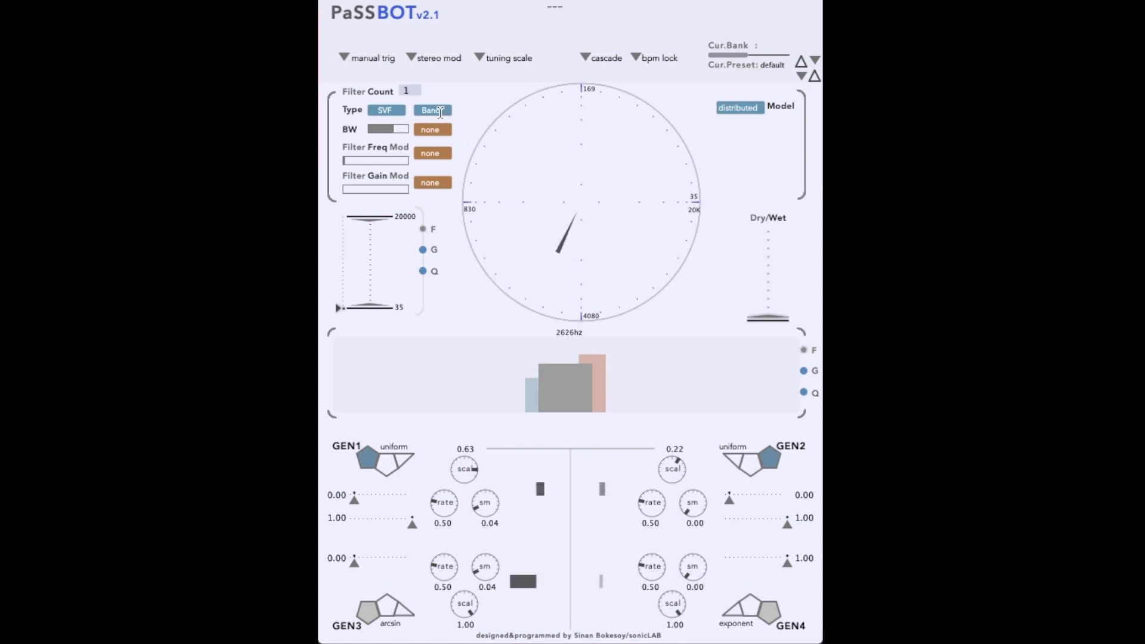
# Switch the response to Lo+Hi and lower the frequency to about 392 Hz
pyautogui.click(430, 110)
pyautogui.click(433, 143)
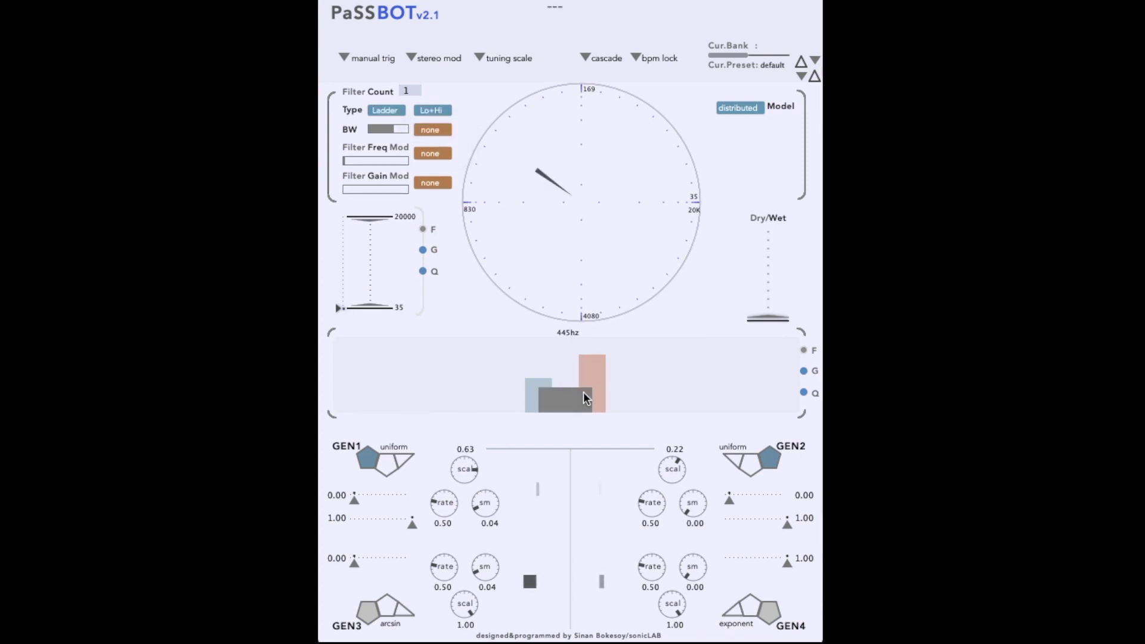
pyautogui.moveTo(583, 391); pyautogui.dragTo(557, 381)
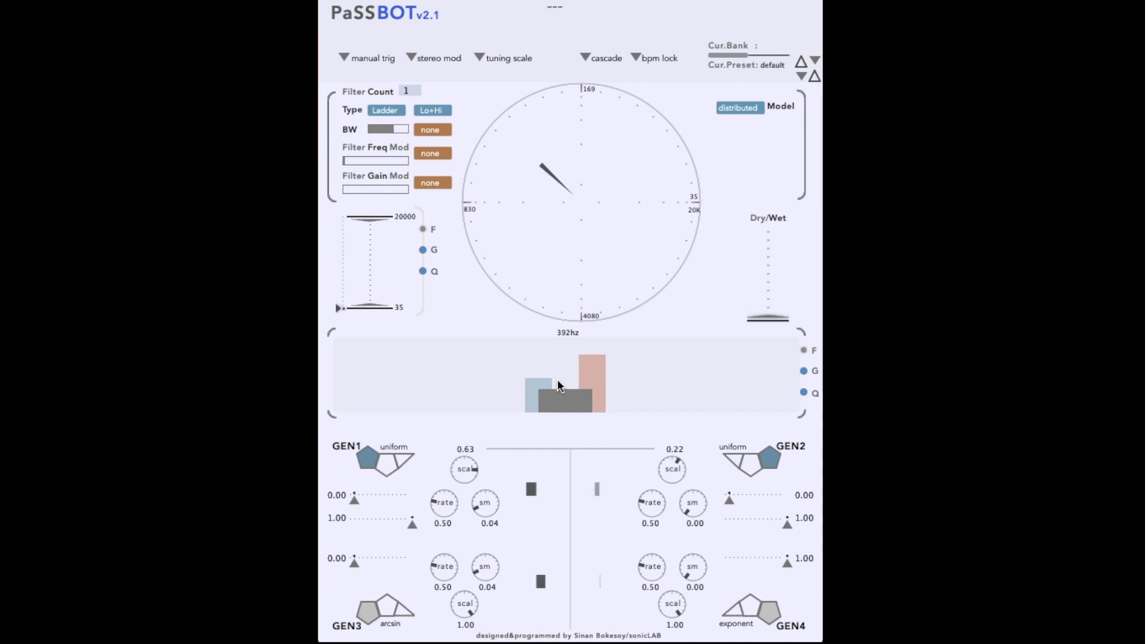
# Switch the filter type back to SVF
pyautogui.click(390, 108)
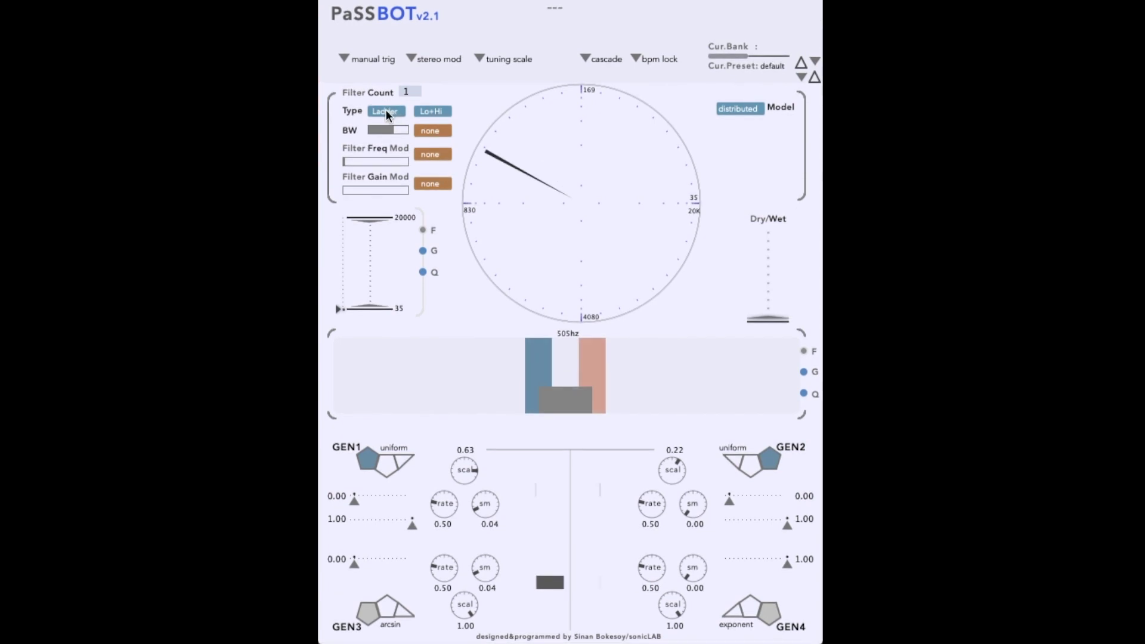
pyautogui.click(386, 111)
pyautogui.click(388, 147)
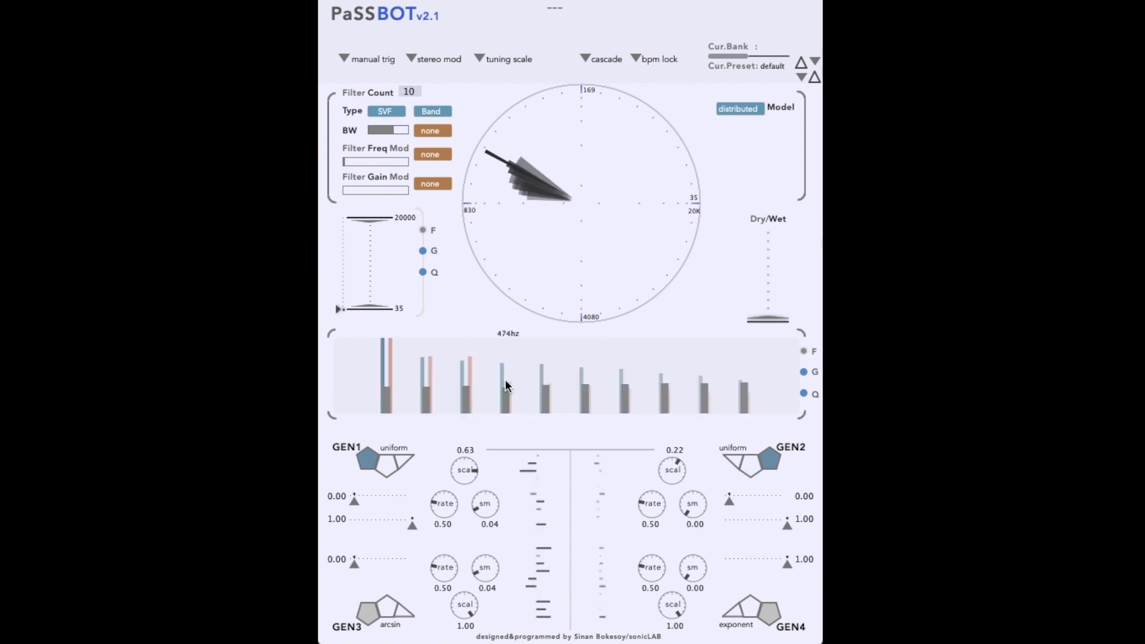
# Lower the first seven band gains and redraw the band frequencies from low to high
pyautogui.click(805, 373)
pyautogui.moveTo(719, 374); pyautogui.dragTo(383, 382)
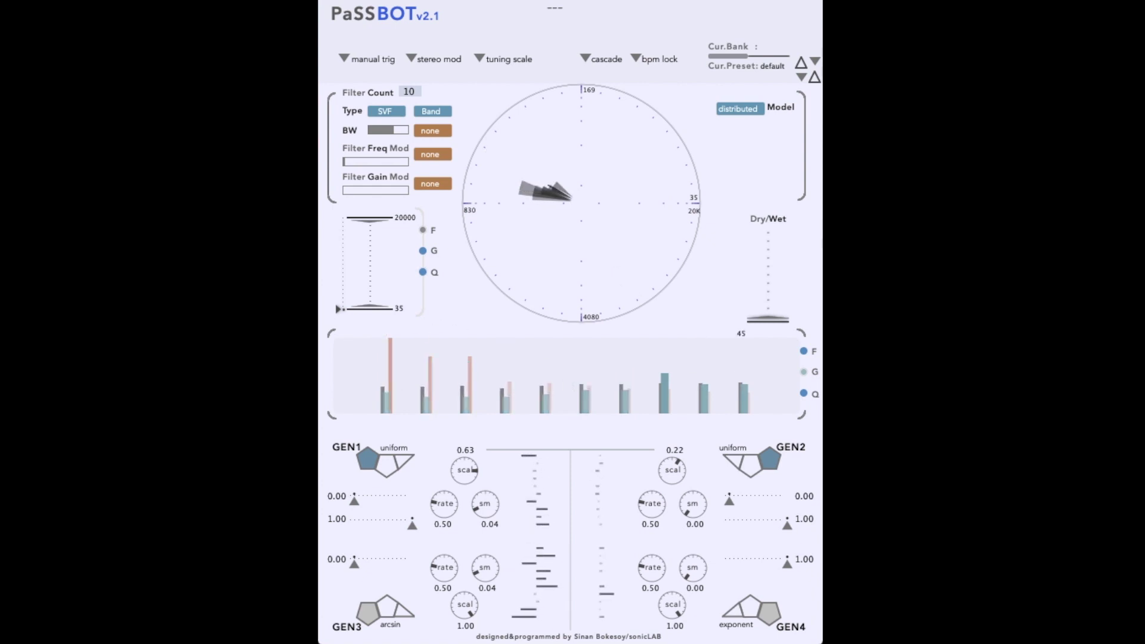
pyautogui.click(803, 352)
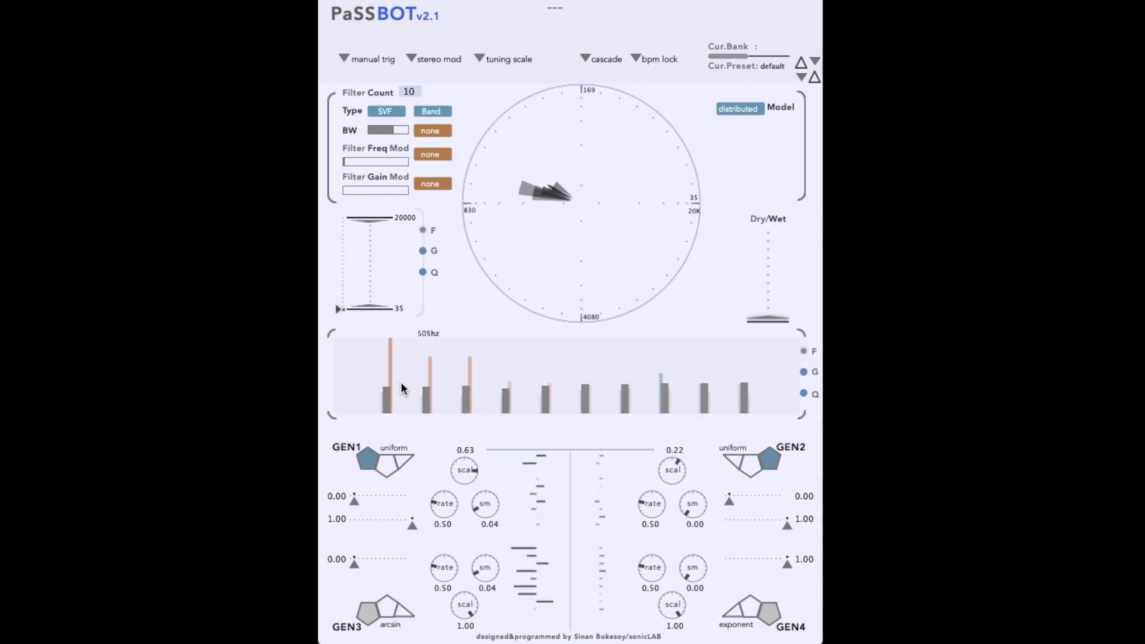
pyautogui.moveTo(400, 382)
pyautogui.mouseDown()
pyautogui.moveTo(478, 354)
pyautogui.moveTo(536, 349)
pyautogui.moveTo(576, 363)
pyautogui.moveTo(592, 392)
pyautogui.moveTo(636, 402)
pyautogui.moveTo(677, 376)
pyautogui.moveTo(719, 375)
pyautogui.moveTo(740, 398)
pyautogui.moveTo(567, 394)
pyautogui.moveTo(437, 351)
pyautogui.moveTo(389, 353)
pyautogui.moveTo(375, 394)
pyautogui.mouseUp()
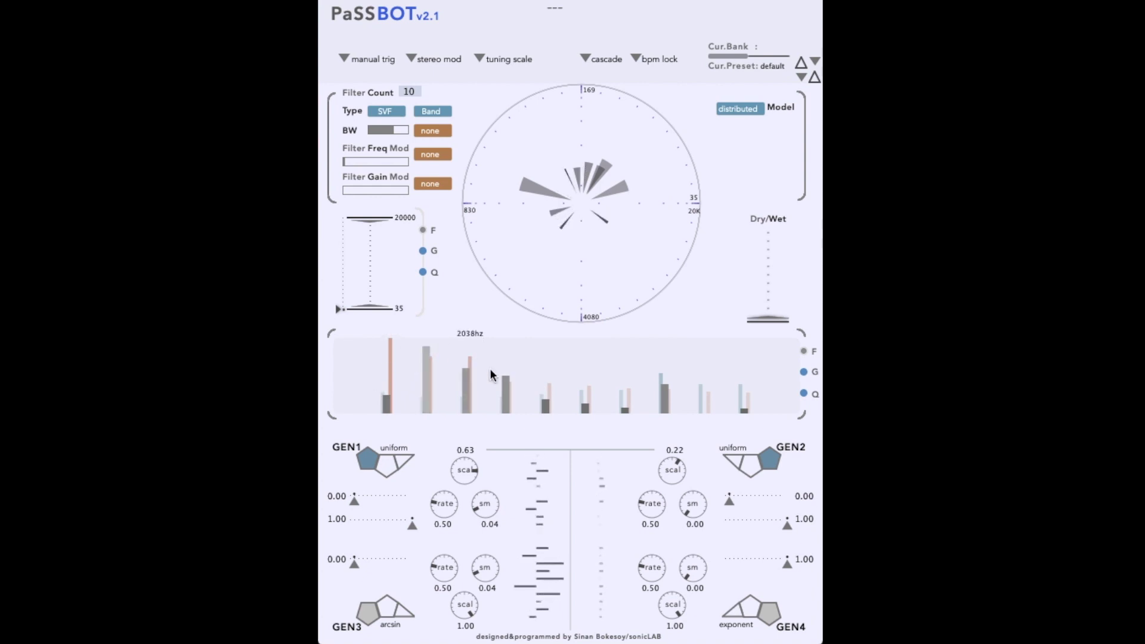
pyautogui.moveTo(493, 375)
pyautogui.mouseDown()
pyautogui.moveTo(601, 383)
pyautogui.moveTo(653, 361)
pyautogui.moveTo(714, 376)
pyautogui.mouseUp()
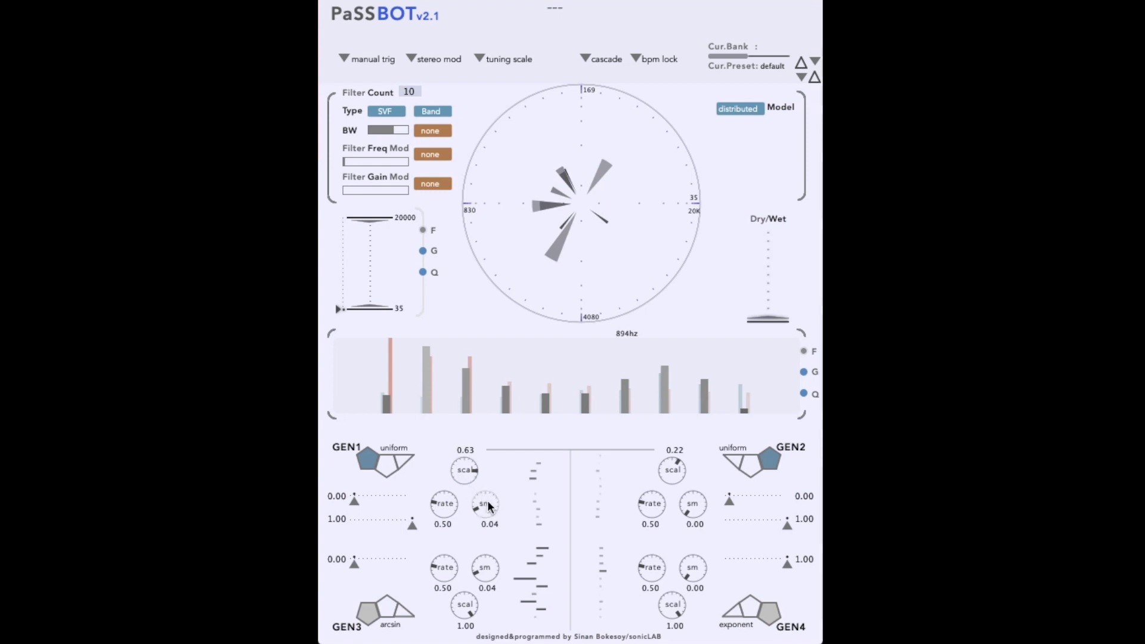
# Try poisson for GEN1, then put it in periodic mode with a triangle waveform
pyautogui.click(385, 452)
pyautogui.click(420, 443)
pyautogui.click(391, 463)
pyautogui.click(394, 448)
pyautogui.click(419, 446)
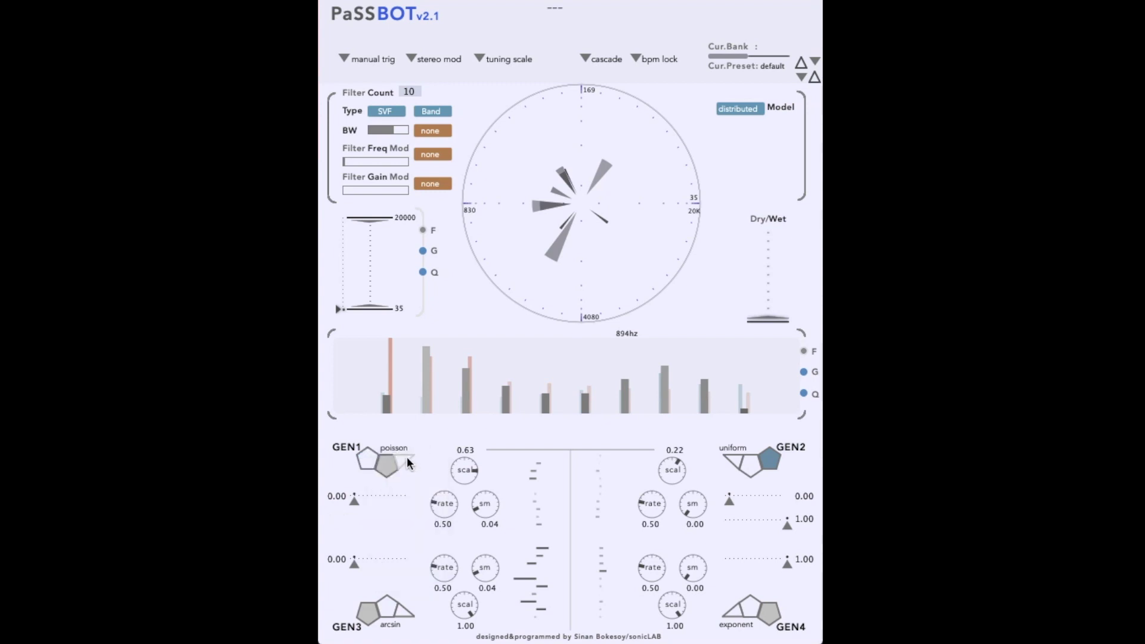
pyautogui.click(403, 456)
pyautogui.click(405, 446)
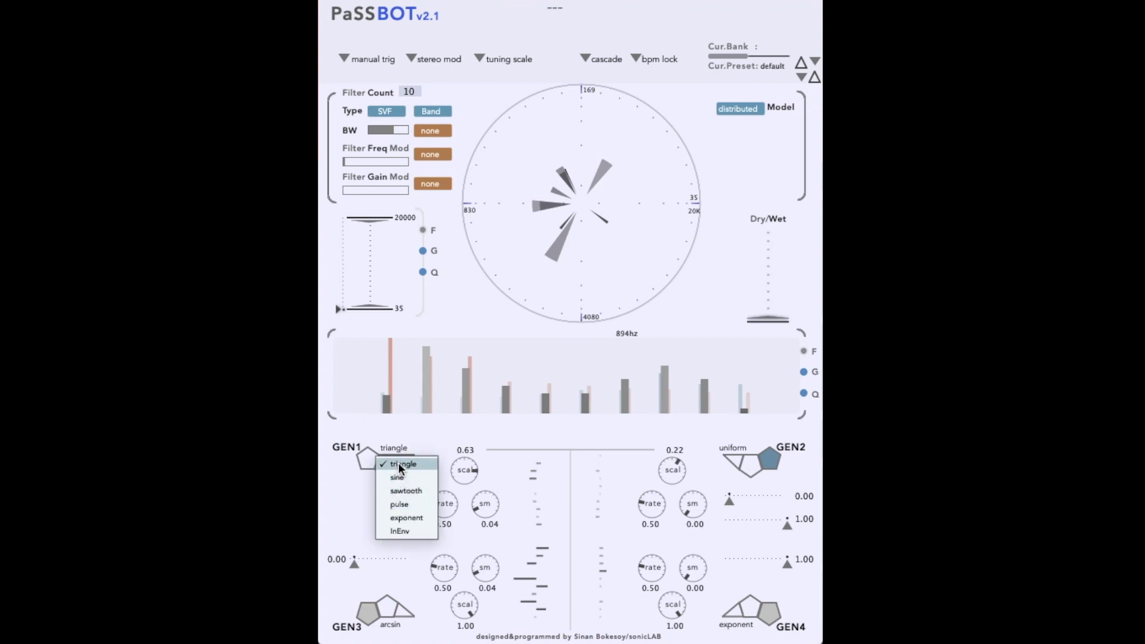
pyautogui.click(398, 465)
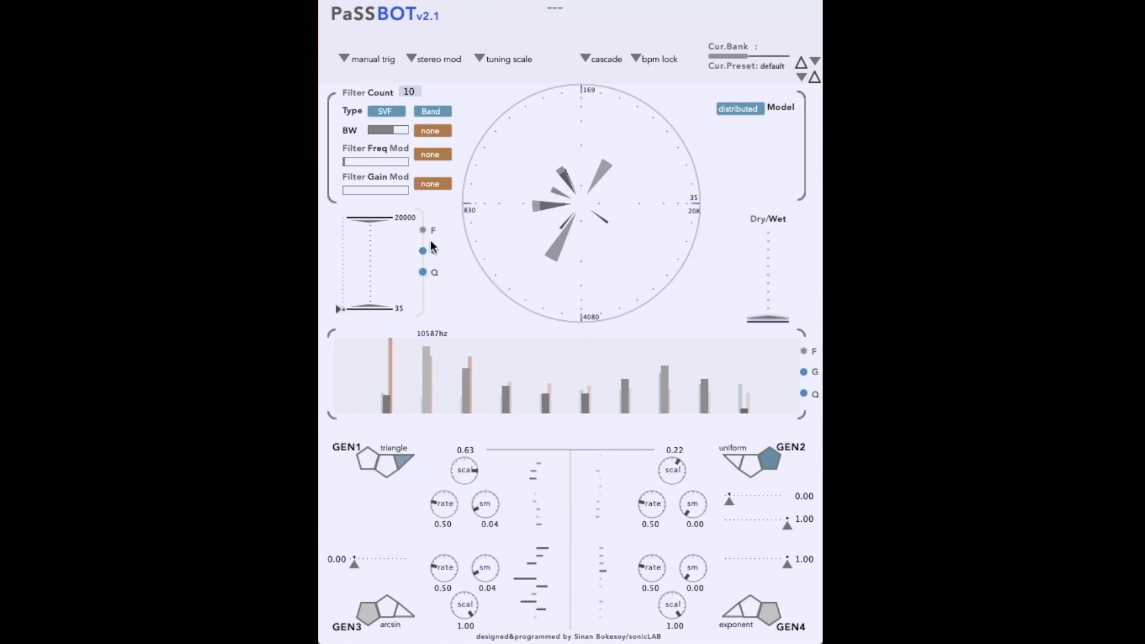
# Route Gen1 to Filter Freq Mod at about a quarter depth
pyautogui.click(421, 158)
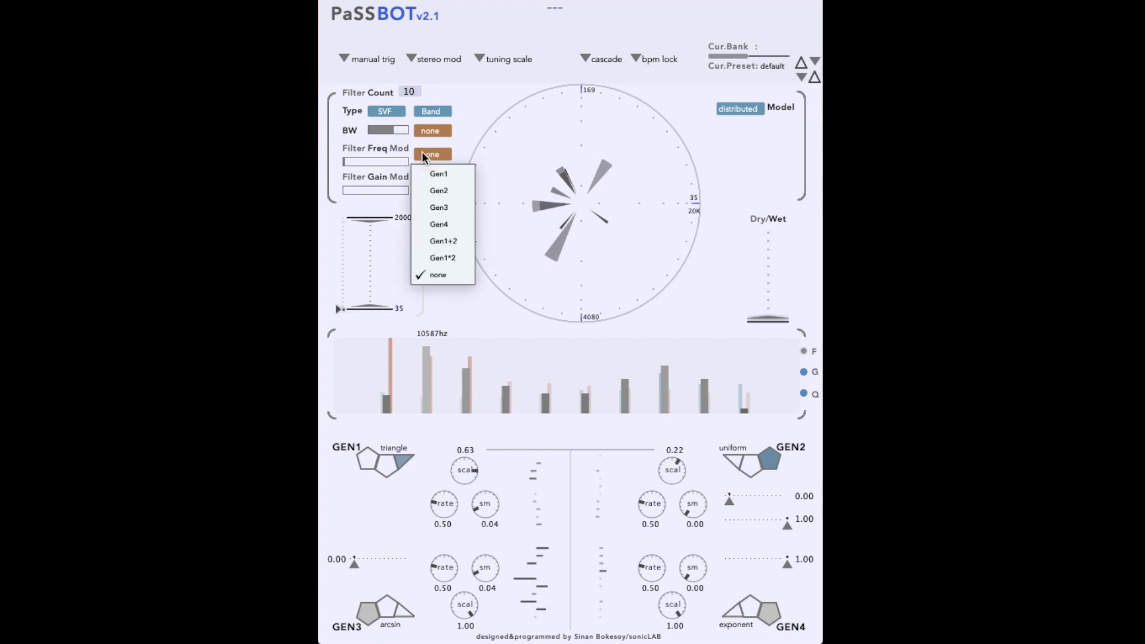
pyautogui.click(410, 167)
pyautogui.moveTo(409, 166); pyautogui.dragTo(354, 159)
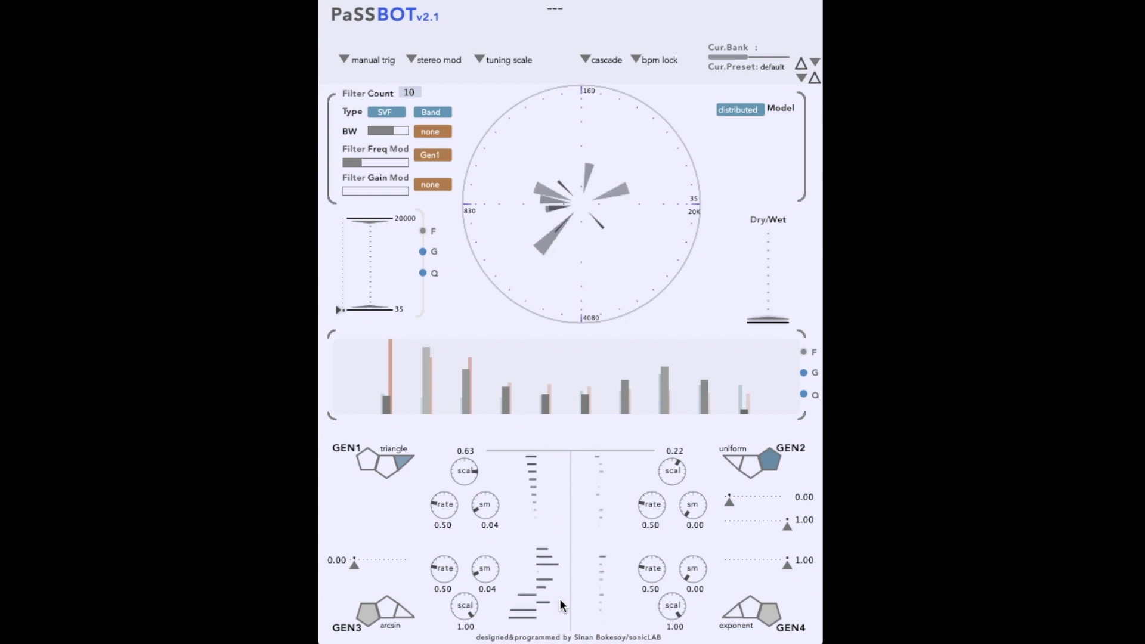
# Lower the first band's Q slightly and raise the fifth band's Q to 85
pyautogui.click(804, 394)
pyautogui.click(392, 349)
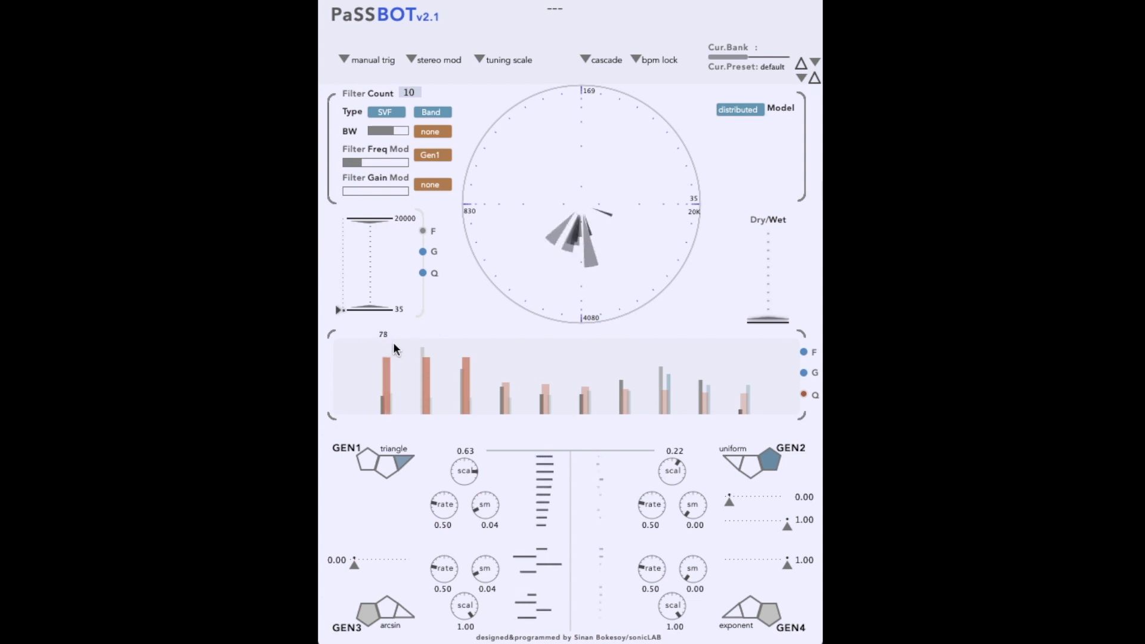
pyautogui.moveTo(546, 386); pyautogui.dragTo(546, 343)
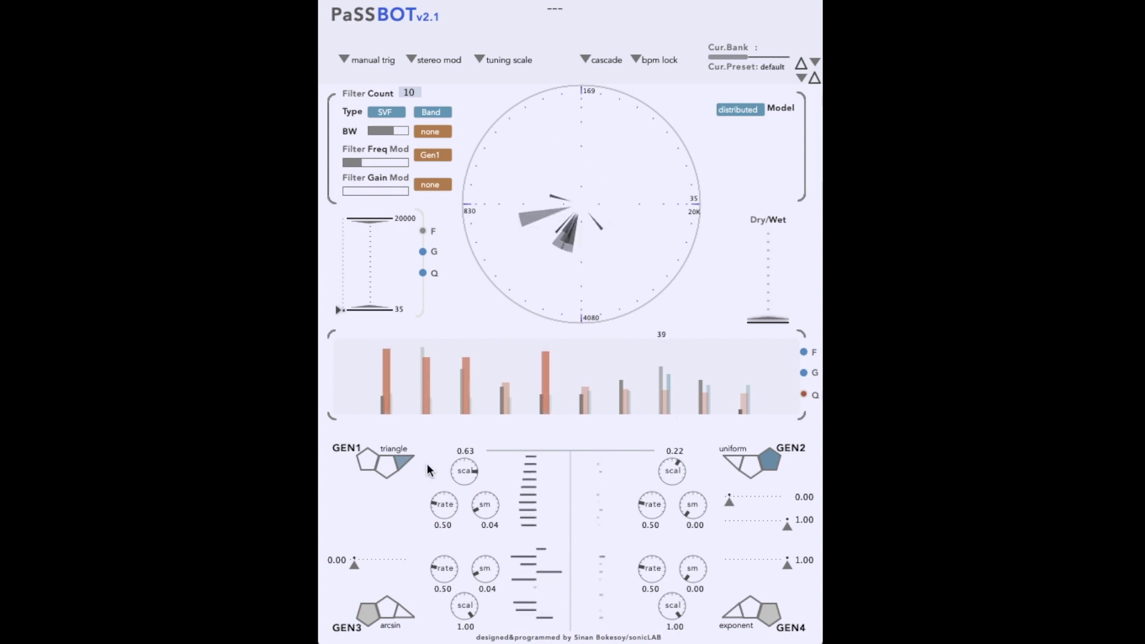
# Change GEN1's waveform to exponent
pyautogui.click(803, 353)
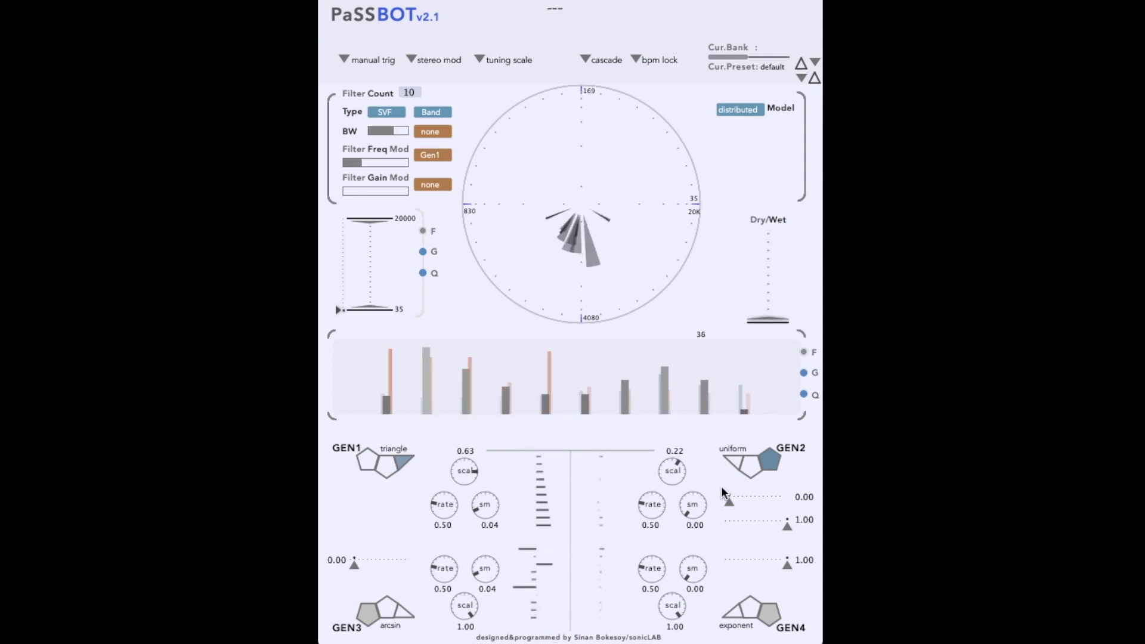
pyautogui.click(398, 451)
pyautogui.click(406, 518)
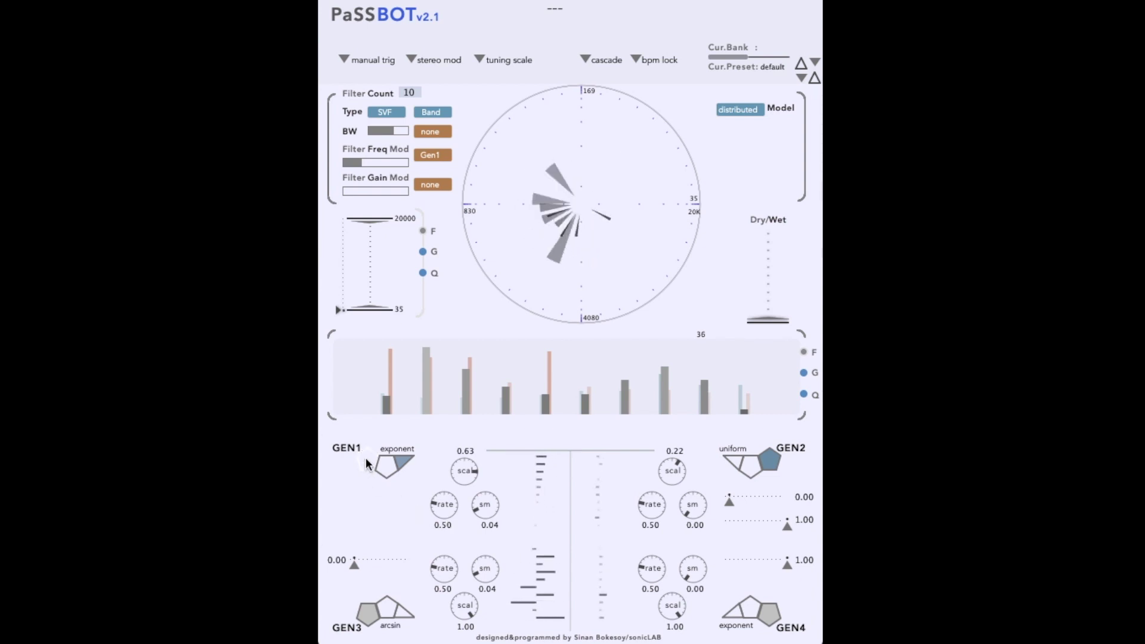
# Make GEN1 a gaussian random generator with its range narrowed to about 0.59–0.97
pyautogui.click(389, 454)
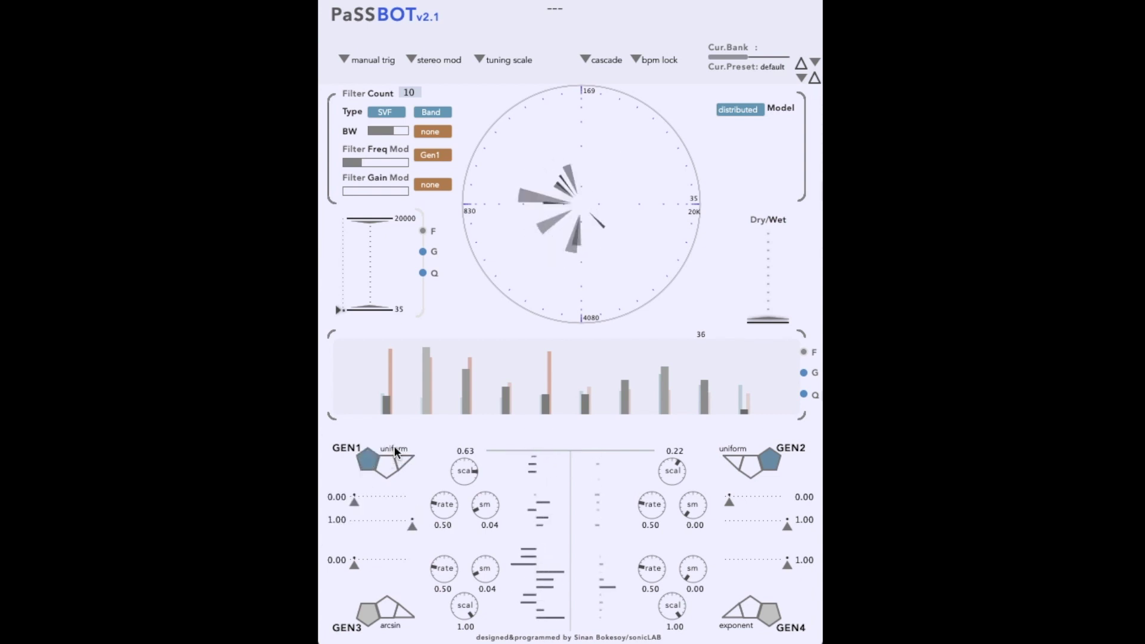
pyautogui.click(395, 451)
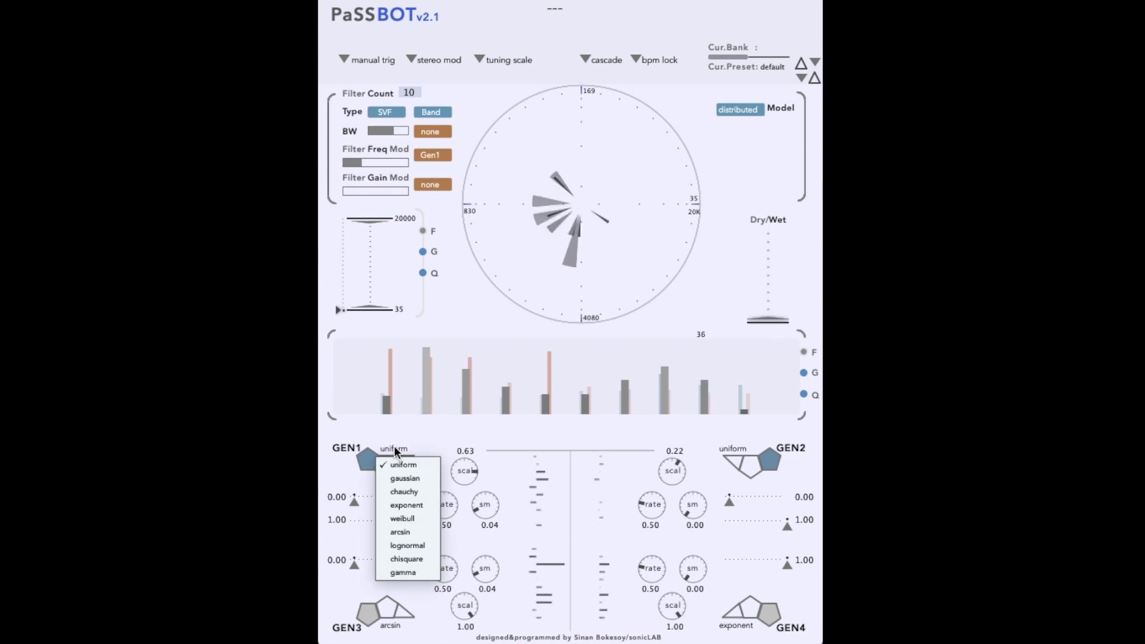
pyautogui.click(402, 478)
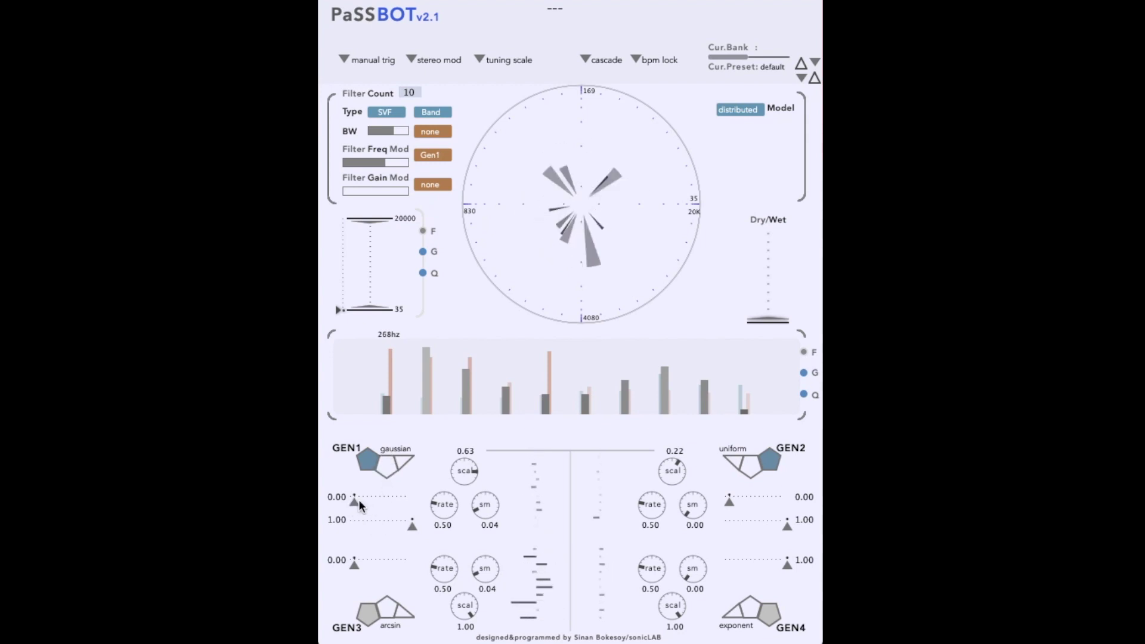
pyautogui.moveTo(377, 495); pyautogui.dragTo(388, 494)
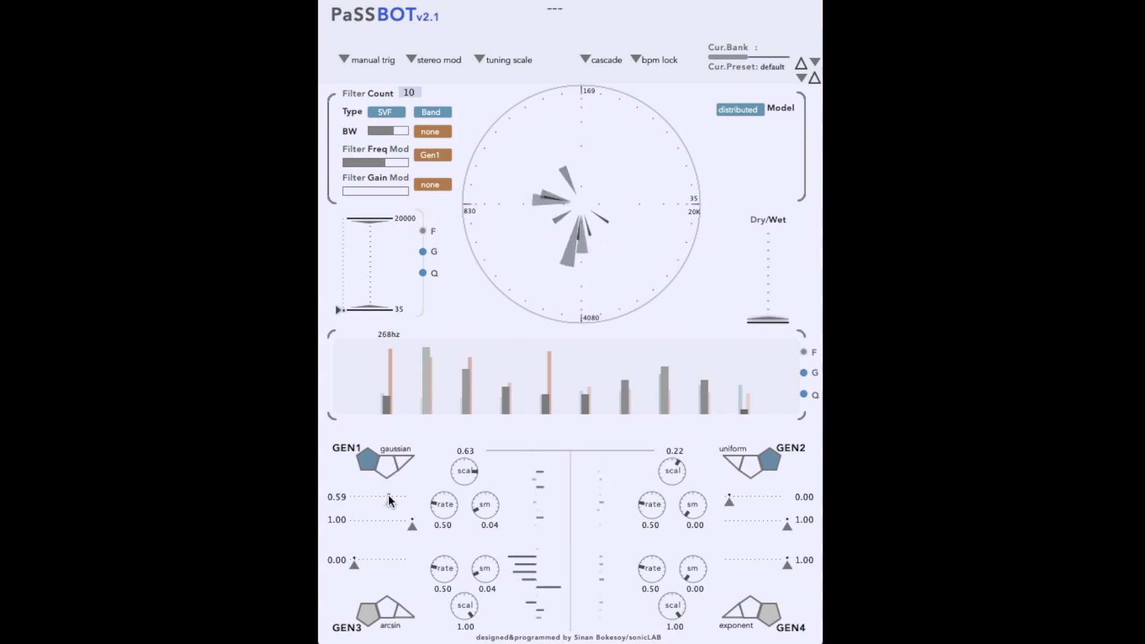
pyautogui.moveTo(412, 527)
pyautogui.mouseDown()
pyautogui.moveTo(395, 528)
pyautogui.moveTo(423, 525)
pyautogui.mouseUp()
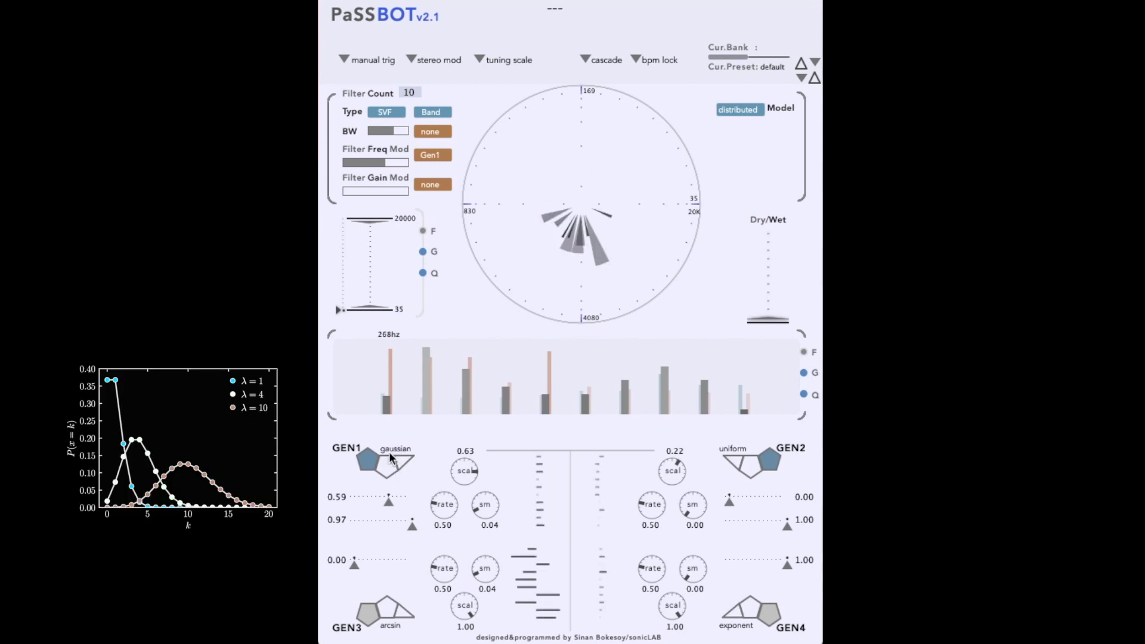
# Set GEN1 to poisson with scale 1.00 and parameter 0.34, and reduce Filter Freq Mod depth
pyautogui.click(386, 466)
pyautogui.moveTo(389, 501)
pyautogui.mouseDown()
pyautogui.moveTo(356, 501)
pyautogui.moveTo(395, 500)
pyautogui.mouseUp()
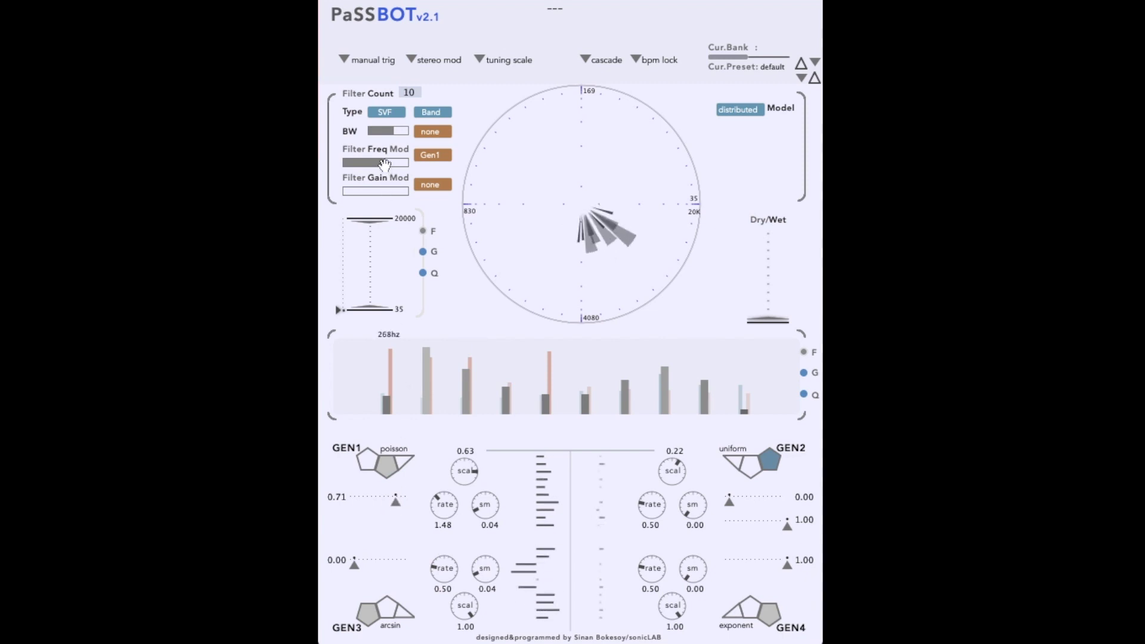
pyautogui.moveTo(384, 164); pyautogui.dragTo(354, 162)
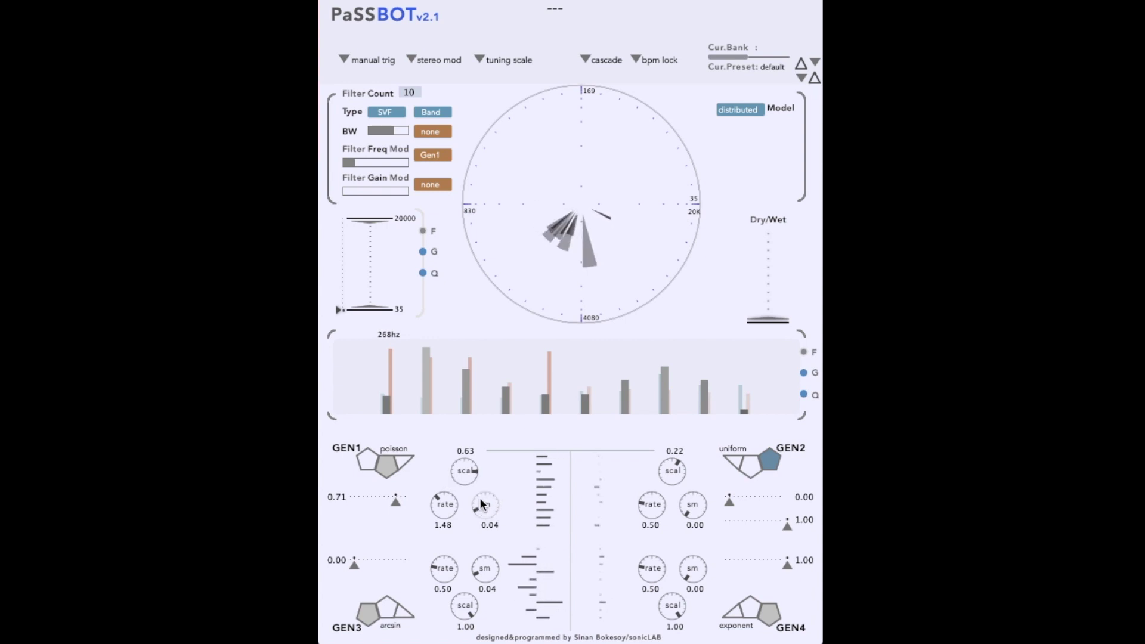
pyautogui.moveTo(469, 466); pyautogui.dragTo(472, 413)
pyautogui.moveTo(423, 473); pyautogui.dragTo(542, 178)
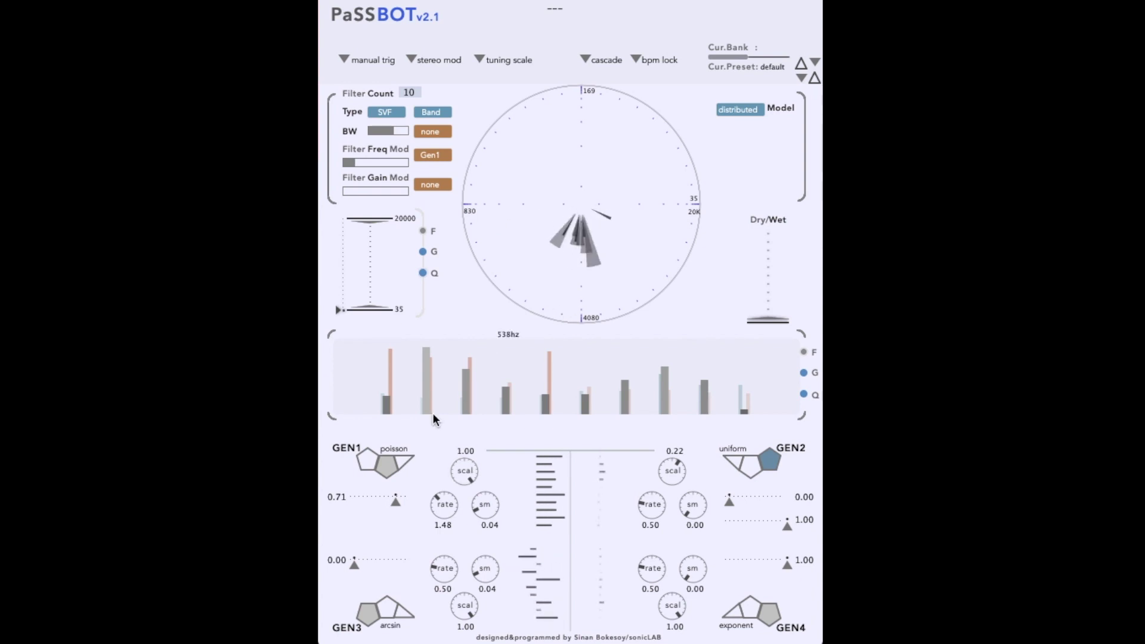
pyautogui.moveTo(395, 499); pyautogui.dragTo(374, 499)
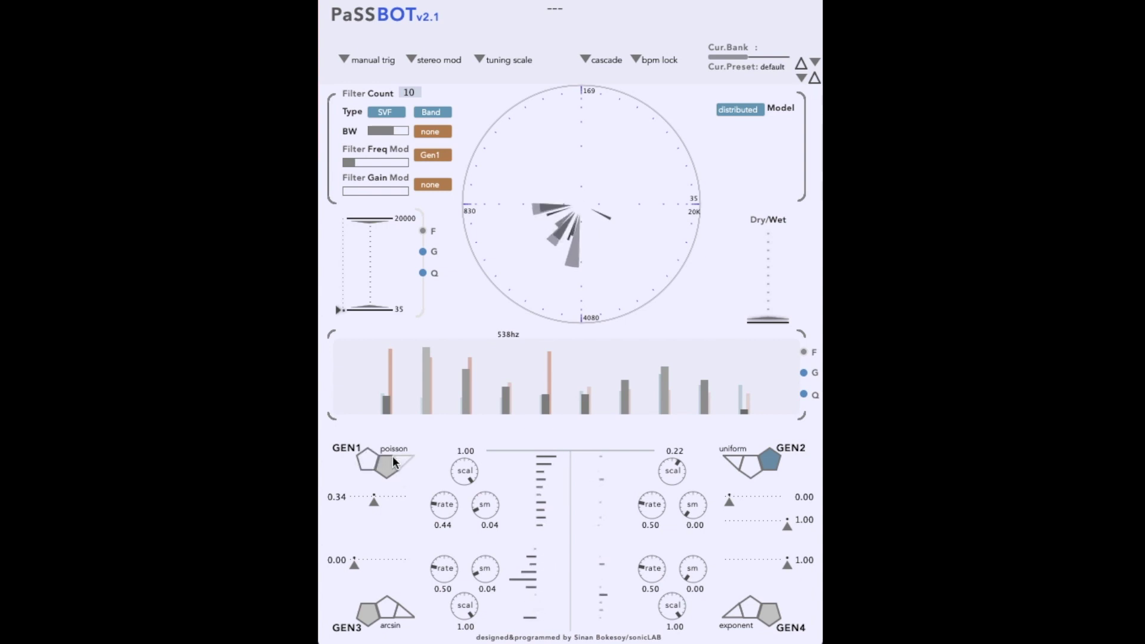
# Switch GEN1 to continuous mode with an arcsin distribution
pyautogui.click(368, 459)
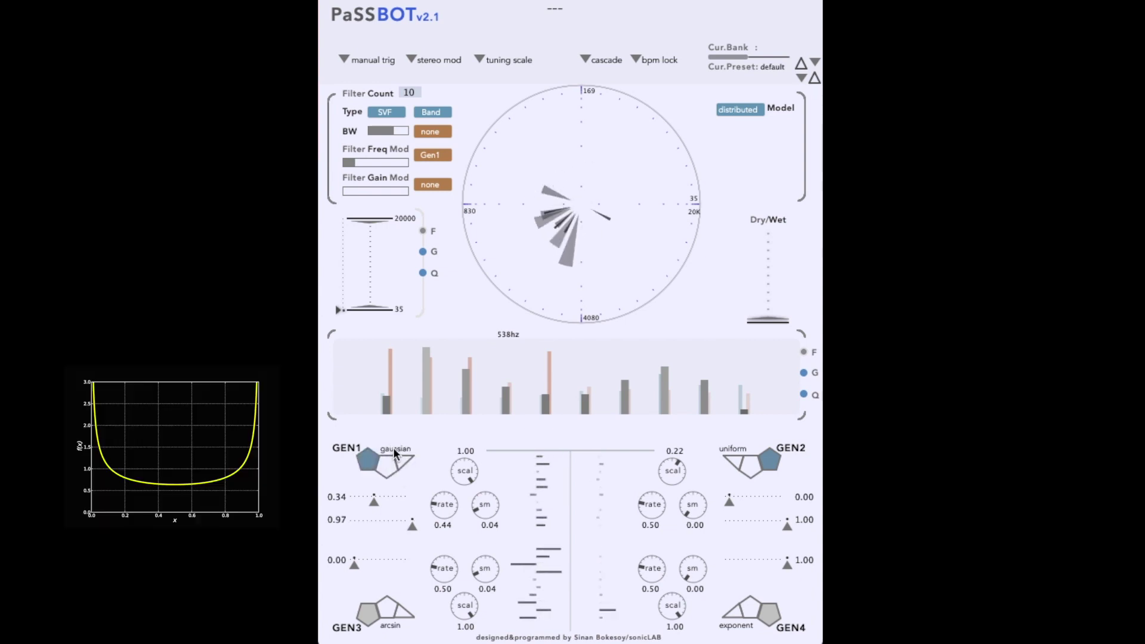
pyautogui.click(392, 448)
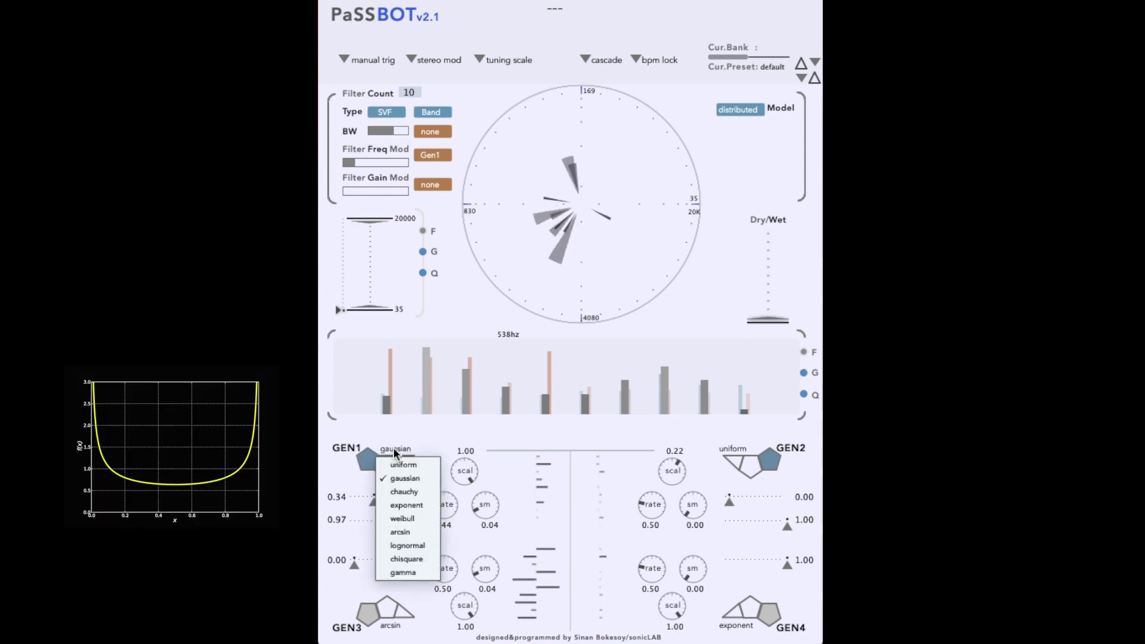
pyautogui.click(412, 533)
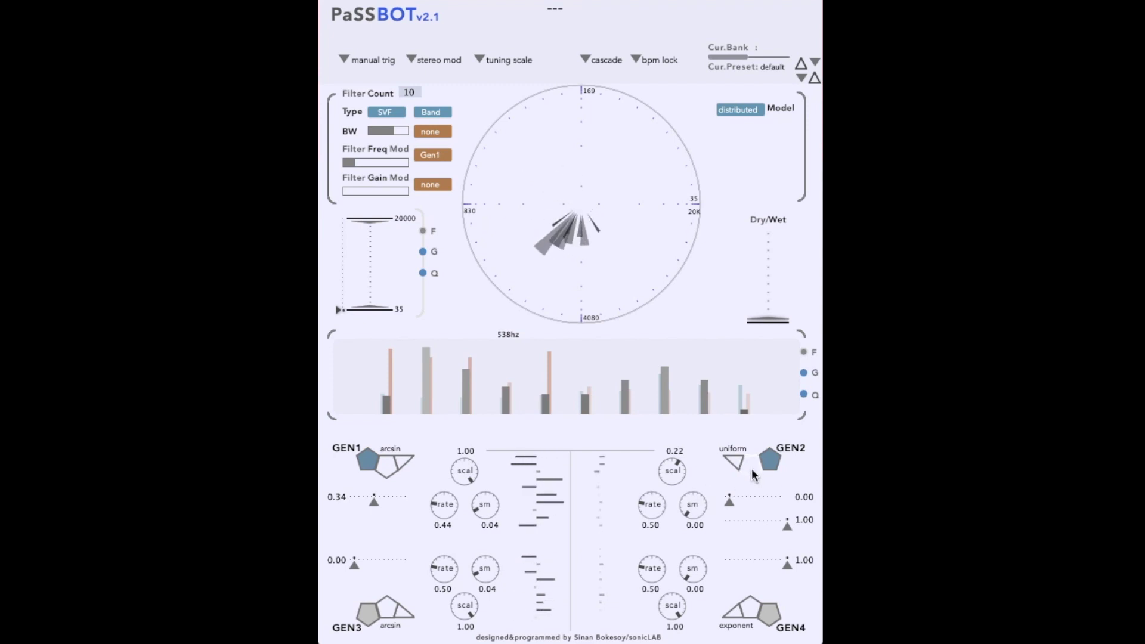
# Make GEN2 binomial with raised scale and route it to the bandwidth modulation
pyautogui.click(750, 464)
pyautogui.click(729, 447)
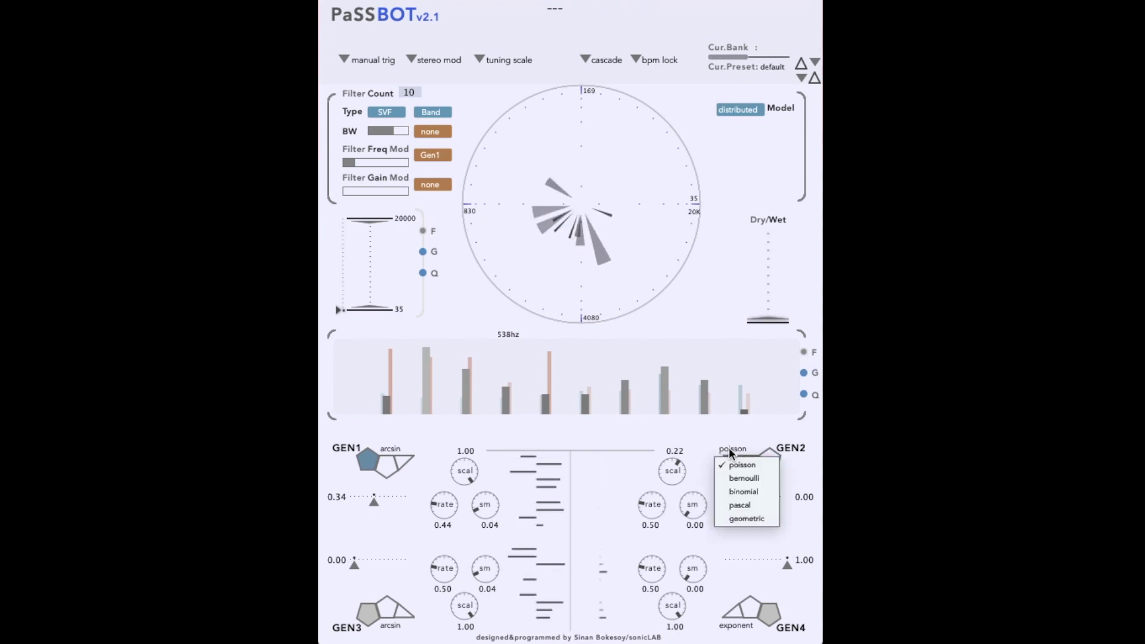
pyautogui.click(743, 489)
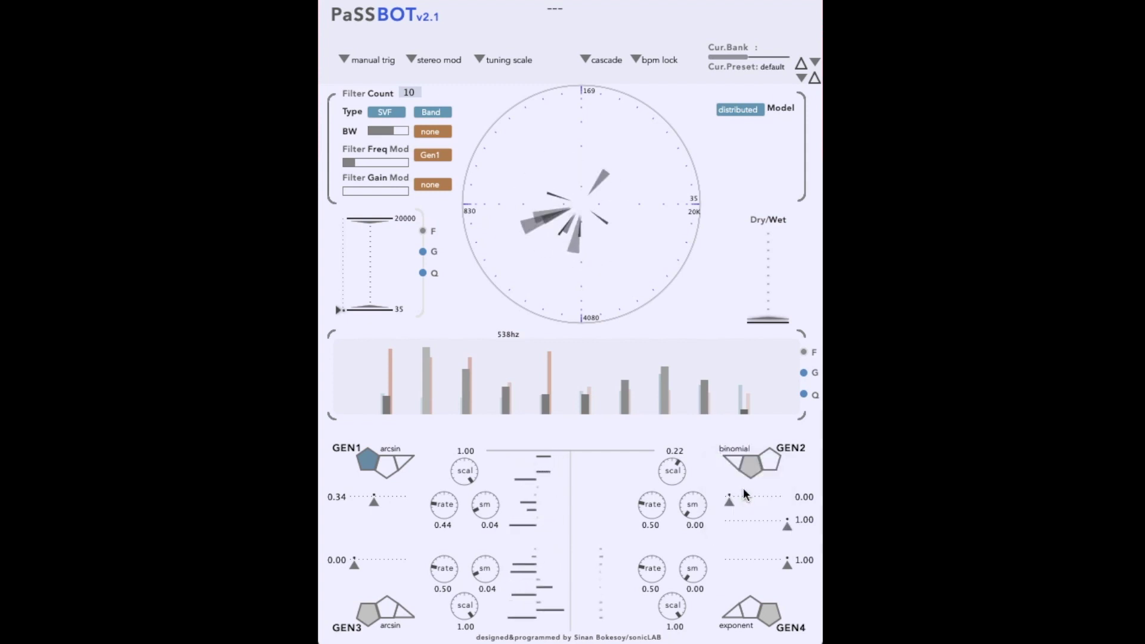
pyautogui.moveTo(673, 472); pyautogui.dragTo(675, 448)
pyautogui.click(431, 131)
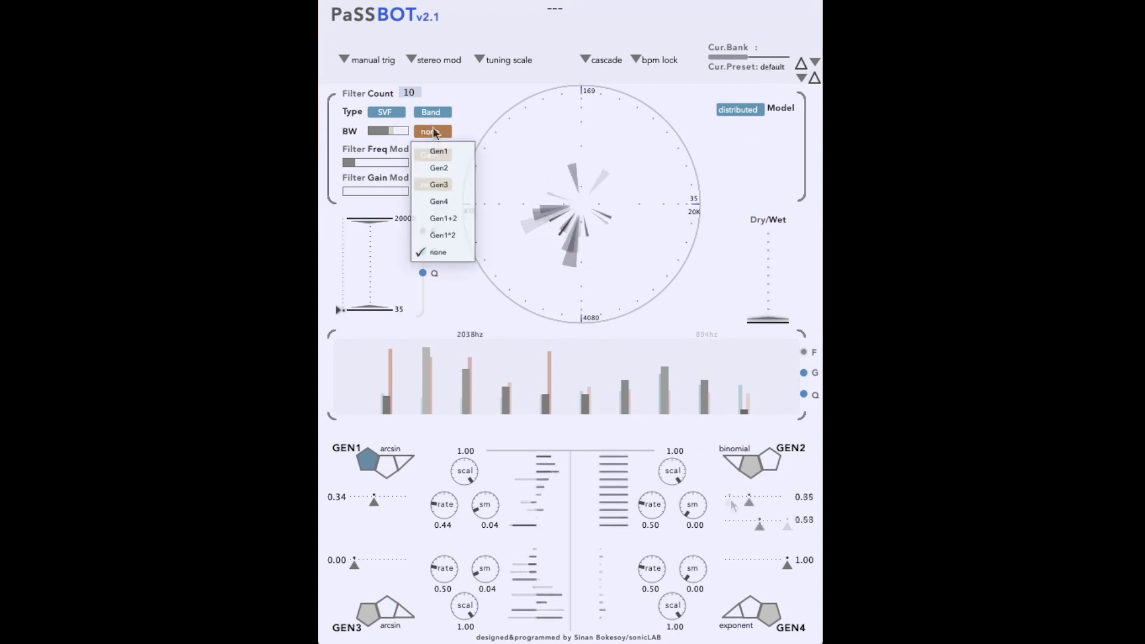
pyautogui.click(437, 168)
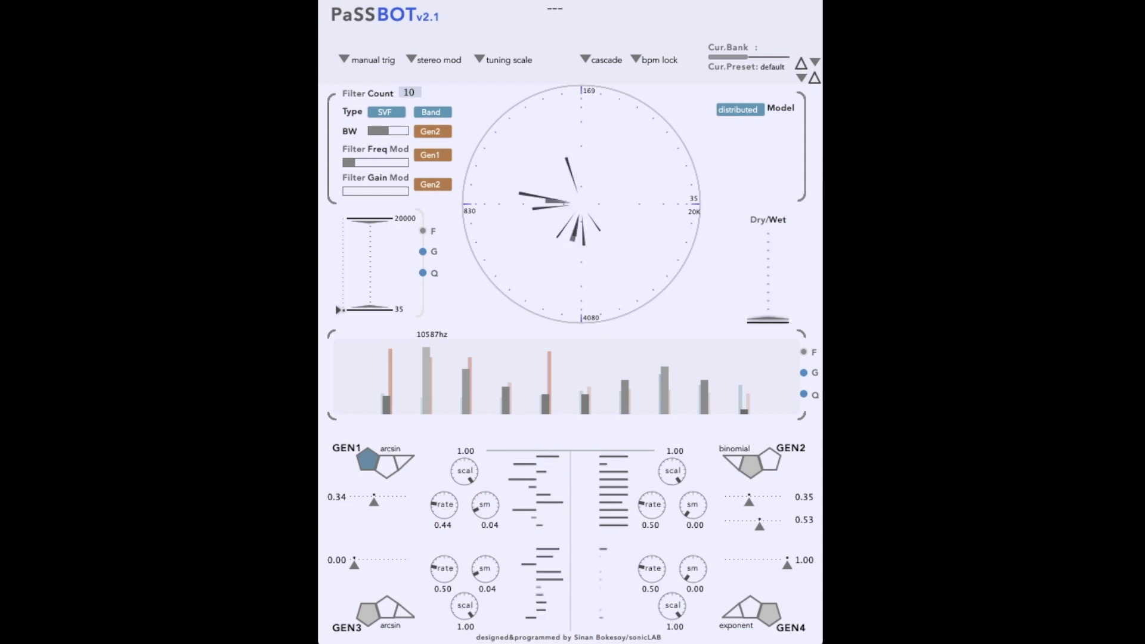
# Set the band frequency range handles to about 3260 Hz and 13090 Hz
pyautogui.moveTo(381, 282)
pyautogui.mouseDown()
pyautogui.moveTo(374, 242)
pyautogui.moveTo(370, 291)
pyautogui.mouseUp()
pyautogui.moveTo(368, 234)
pyautogui.mouseDown()
pyautogui.moveTo(369, 276)
pyautogui.moveTo(362, 221)
pyautogui.mouseUp()
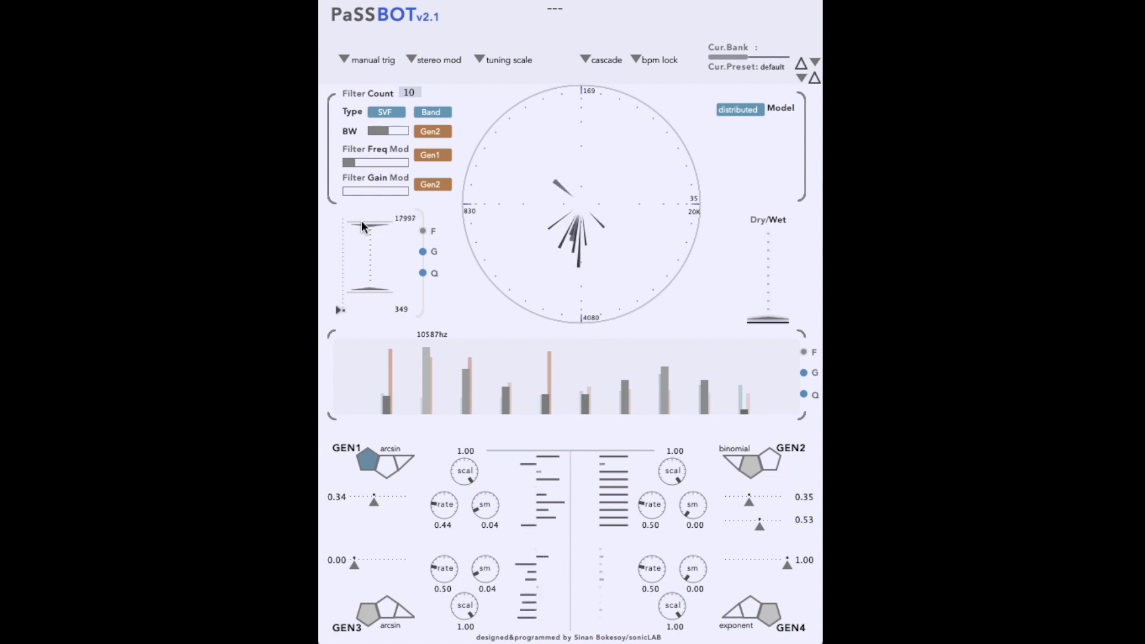
pyautogui.moveTo(366, 273); pyautogui.dragTo(367, 246)
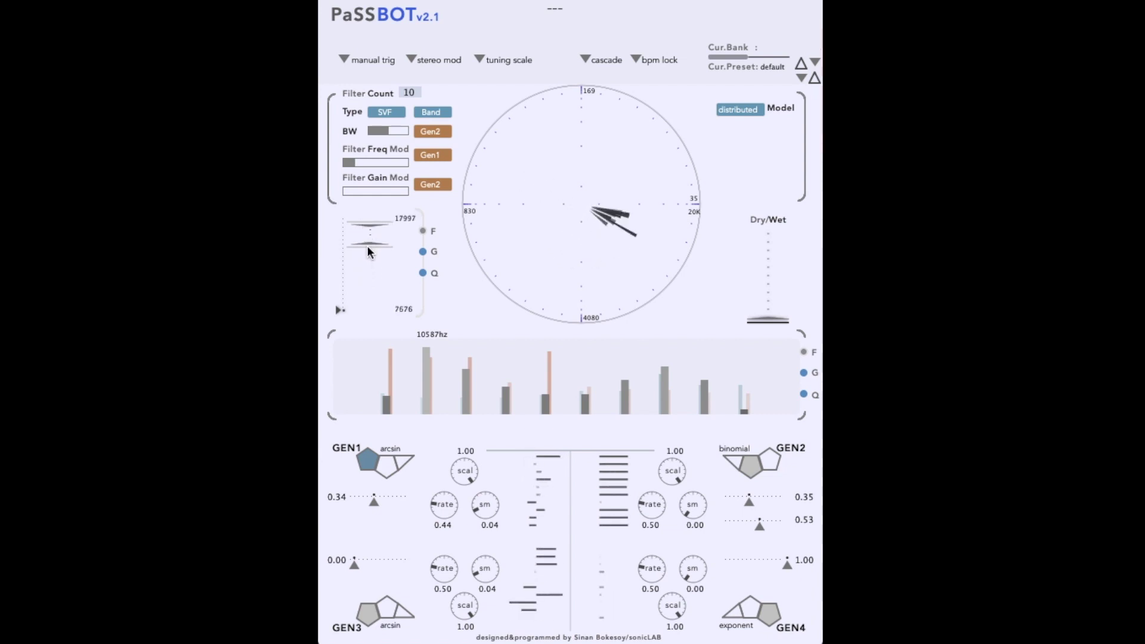
pyautogui.moveTo(366, 222); pyautogui.dragTo(369, 263)
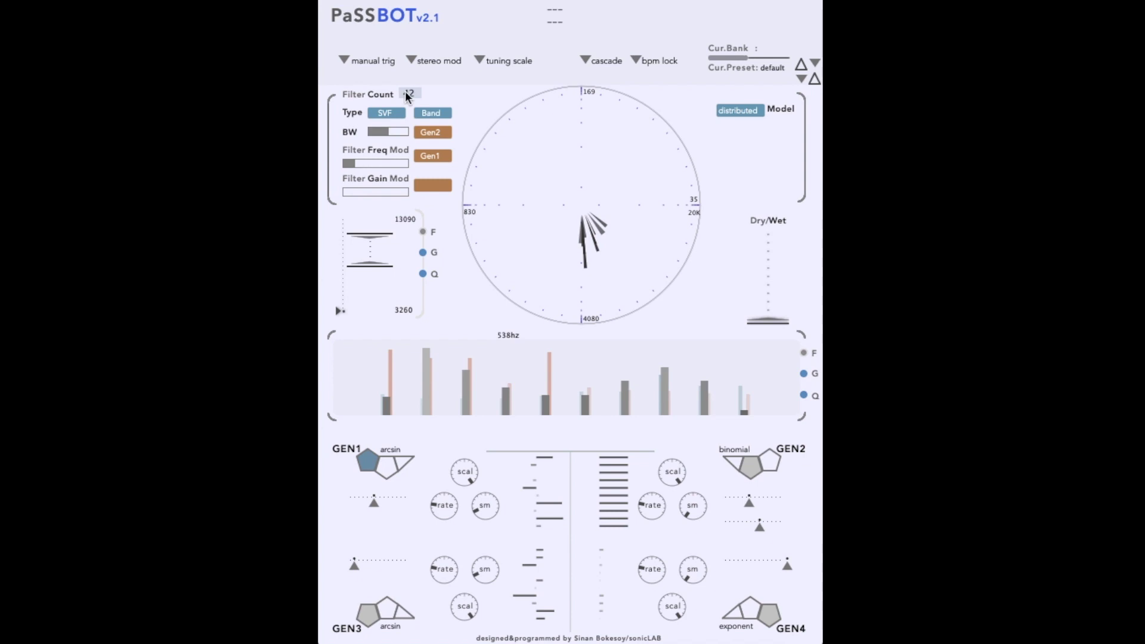
# Switch the filters to Resonator type with bandwidth and frequency modulation set to none
pyautogui.click(387, 113)
pyautogui.click(388, 127)
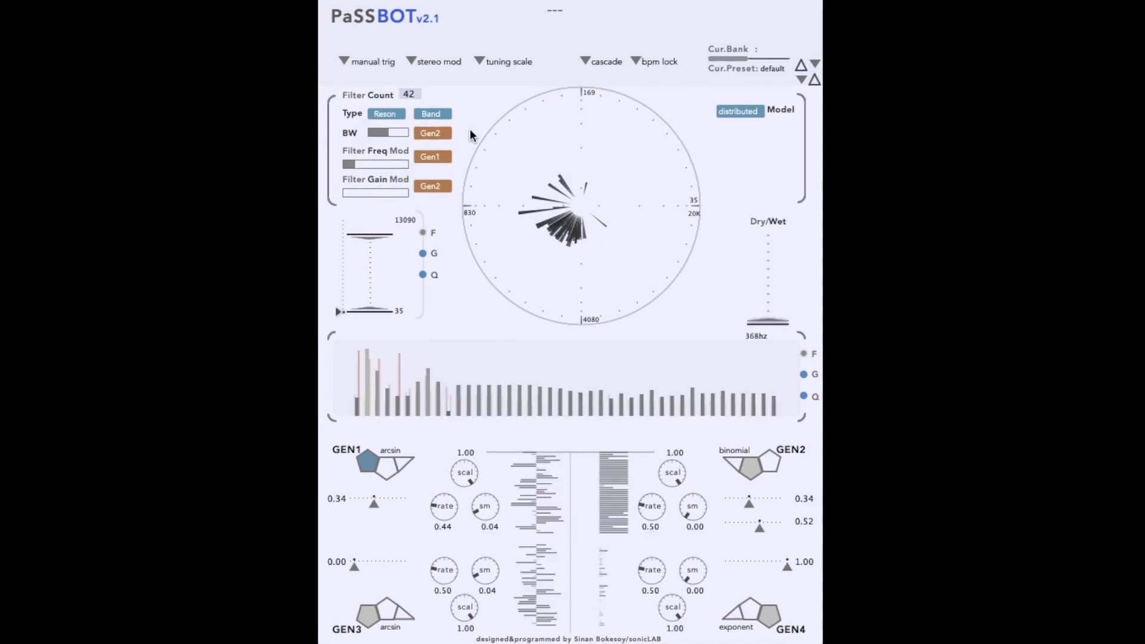
pyautogui.click(444, 134)
pyautogui.click(438, 257)
pyautogui.click(434, 156)
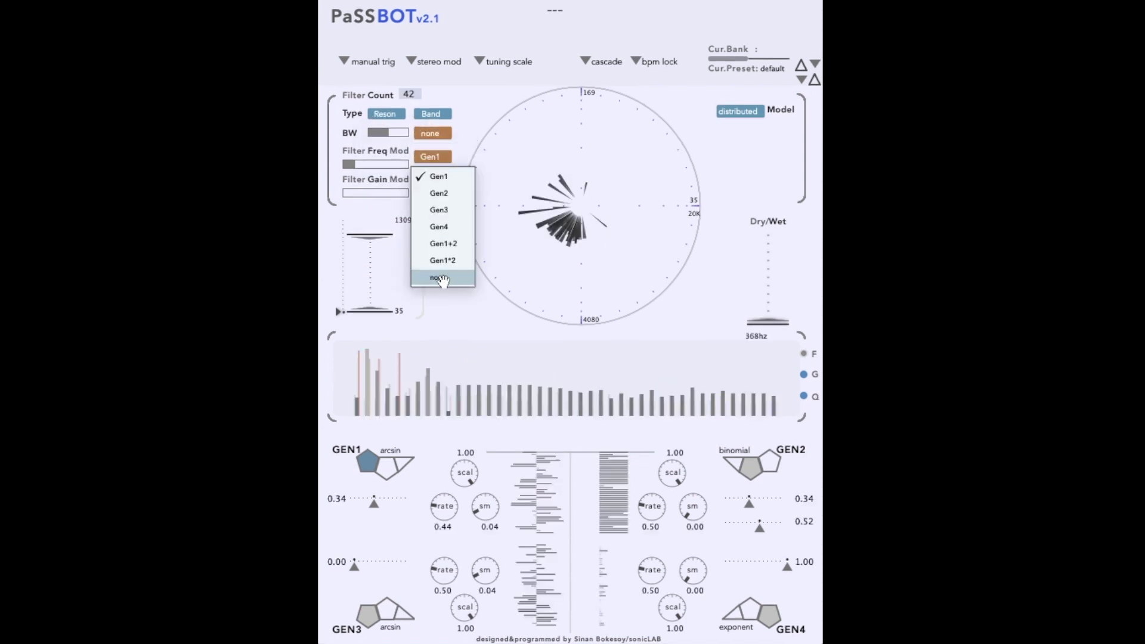
pyautogui.click(438, 279)
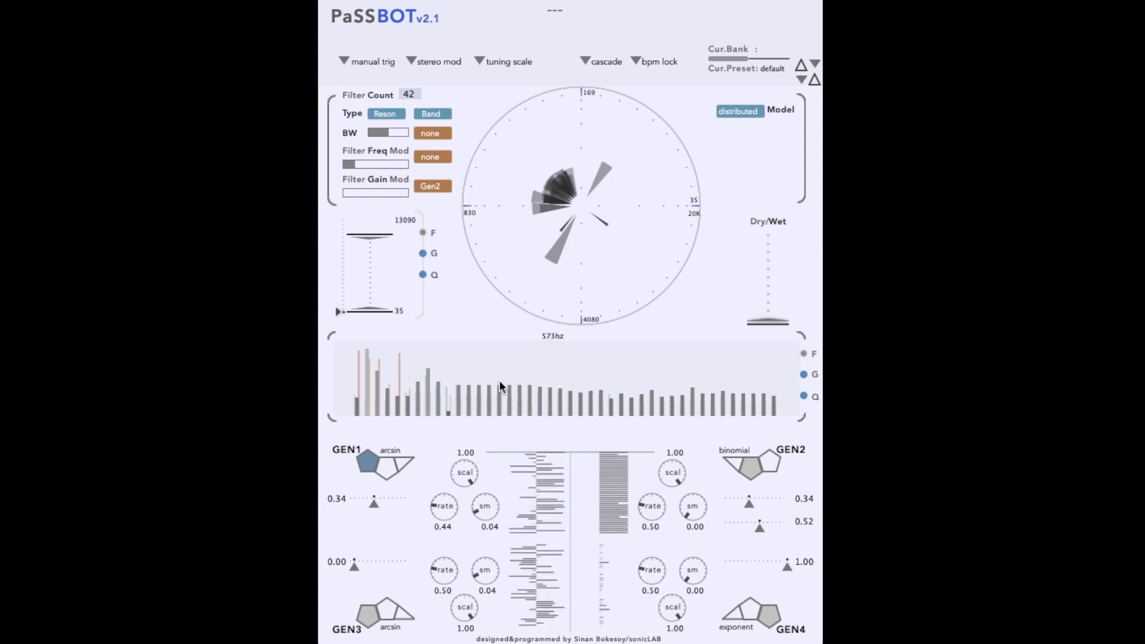
# Redraw the bar heights as a rising ramp, then raise the Q of many filters
pyautogui.moveTo(357, 397)
pyautogui.mouseDown()
pyautogui.moveTo(531, 356)
pyautogui.moveTo(649, 379)
pyautogui.moveTo(691, 382)
pyautogui.moveTo(734, 363)
pyautogui.moveTo(748, 375)
pyautogui.moveTo(723, 388)
pyautogui.moveTo(668, 360)
pyautogui.moveTo(563, 339)
pyautogui.moveTo(427, 373)
pyautogui.moveTo(362, 362)
pyautogui.moveTo(355, 385)
pyautogui.mouseUp()
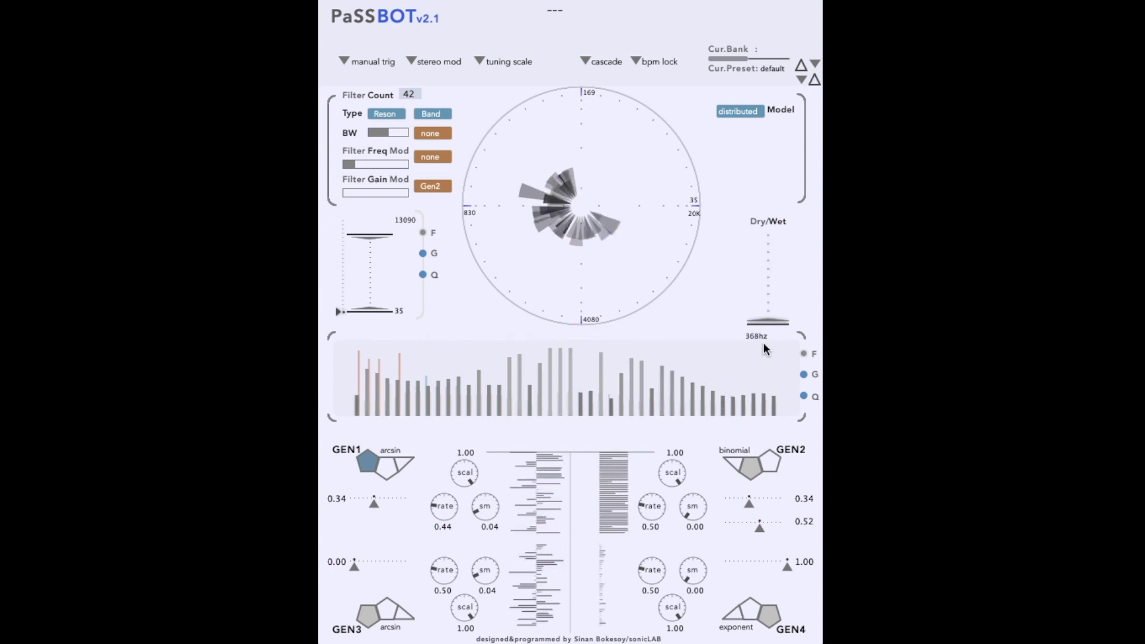
pyautogui.click(802, 396)
pyautogui.moveTo(552, 363)
pyautogui.mouseDown()
pyautogui.moveTo(366, 362)
pyautogui.moveTo(585, 346)
pyautogui.moveTo(763, 362)
pyautogui.moveTo(414, 372)
pyautogui.moveTo(376, 360)
pyautogui.mouseUp()
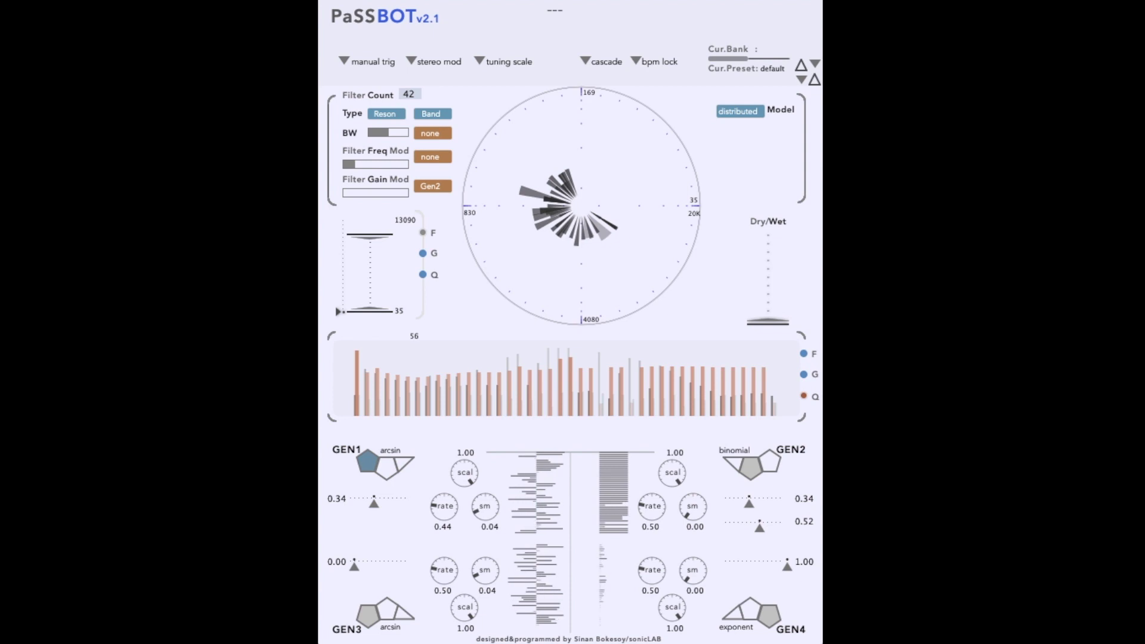
# Switch the filter model to harmonic and show the filter frequencies in the bars
pyautogui.click(743, 112)
pyautogui.click(745, 148)
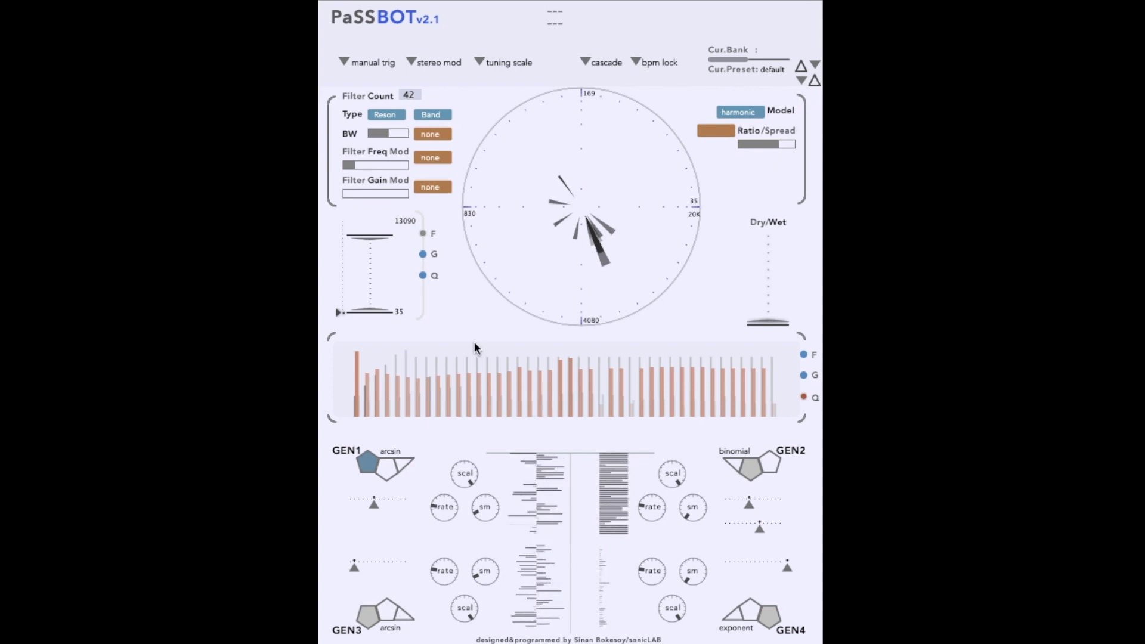
pyautogui.click(804, 355)
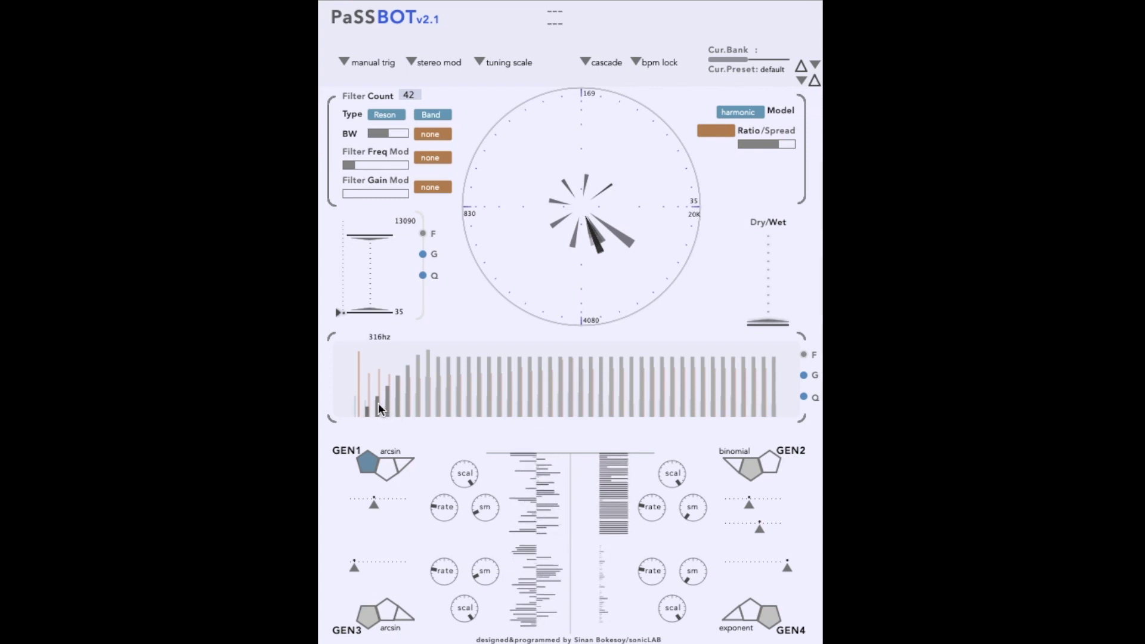
# Adjust the harmonic Ratio/Spread from 2.148 down, settling at about 1.302
pyautogui.moveTo(778, 144); pyautogui.dragTo(777, 143)
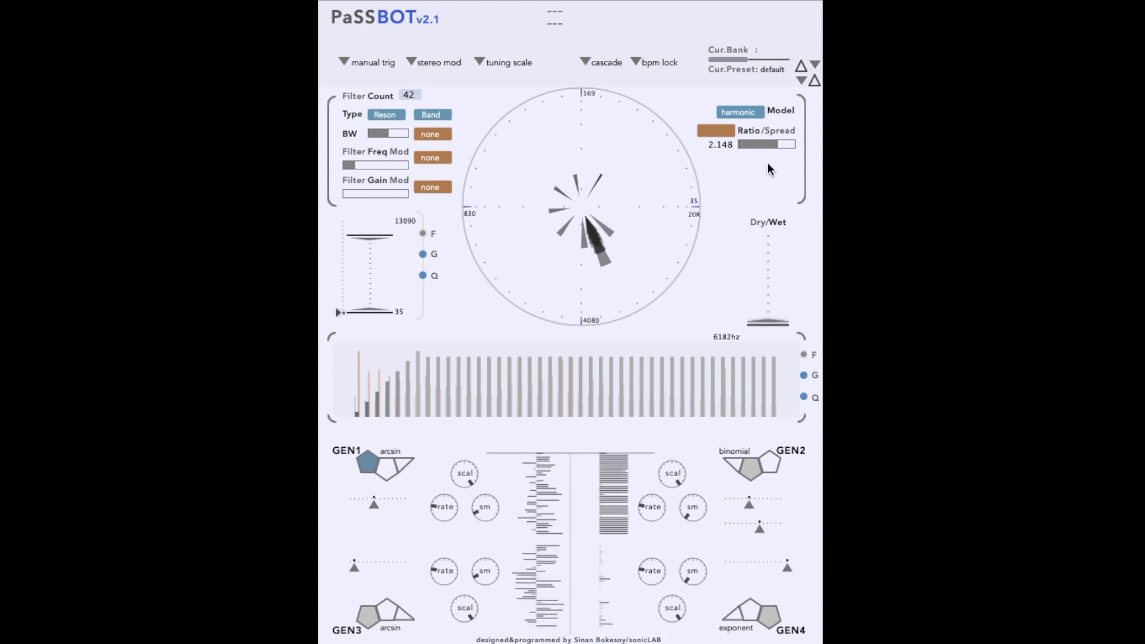
pyautogui.moveTo(769, 142); pyautogui.dragTo(762, 148)
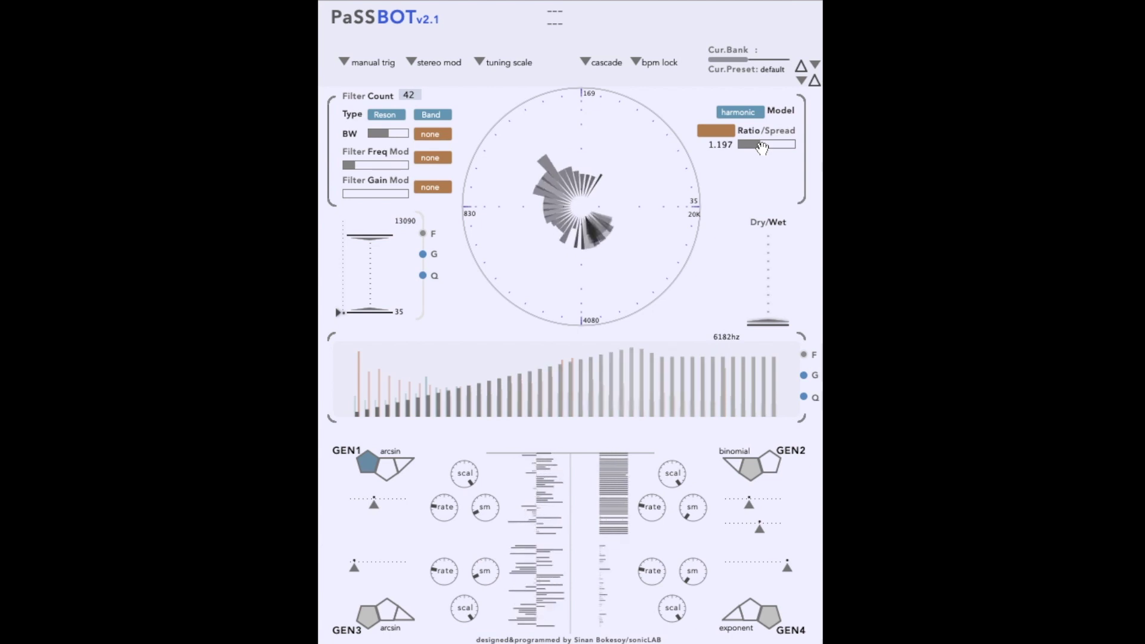
pyautogui.click(804, 397)
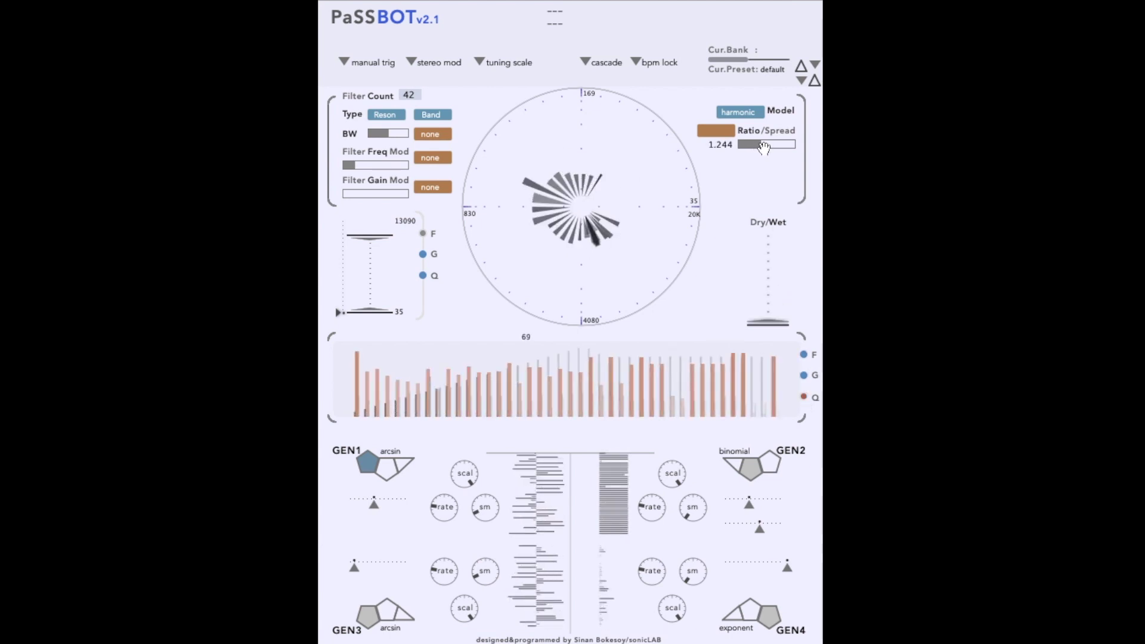
pyautogui.moveTo(769, 144); pyautogui.dragTo(764, 149)
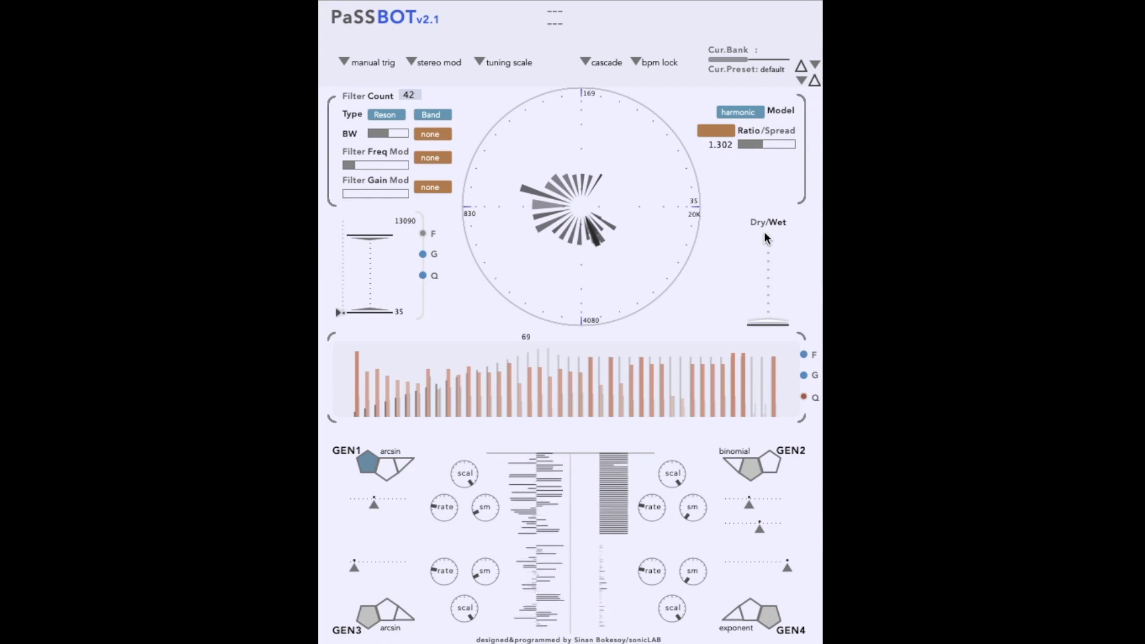
# Give GEN4 a sine shape and make it the Ratio/Spread modulation source
pyautogui.click(733, 616)
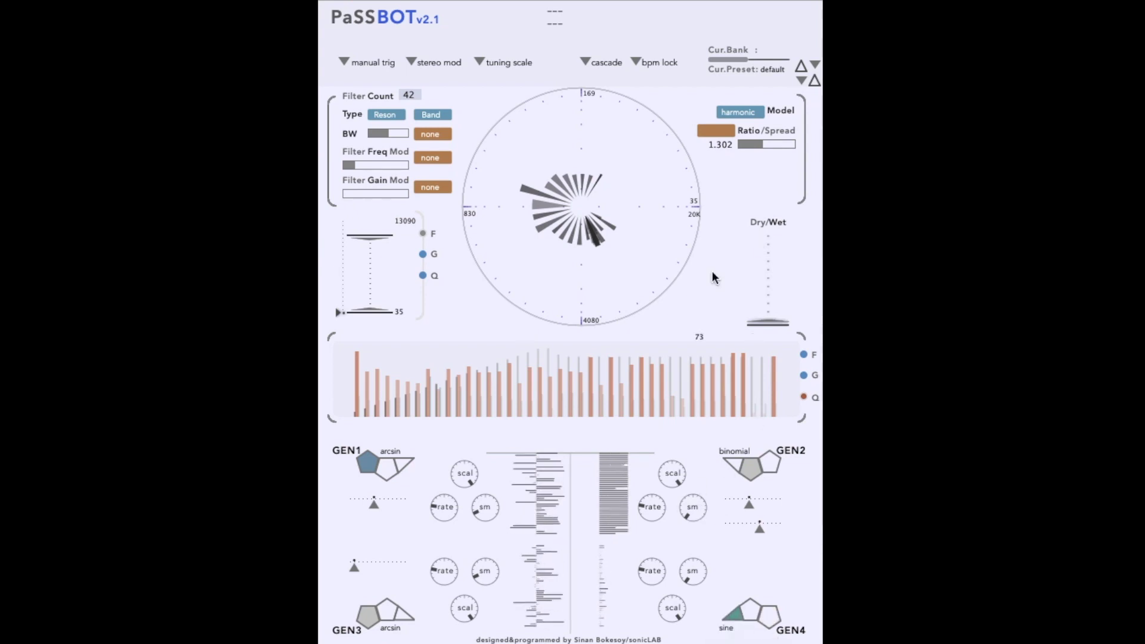
pyautogui.click(719, 130)
pyautogui.click(725, 201)
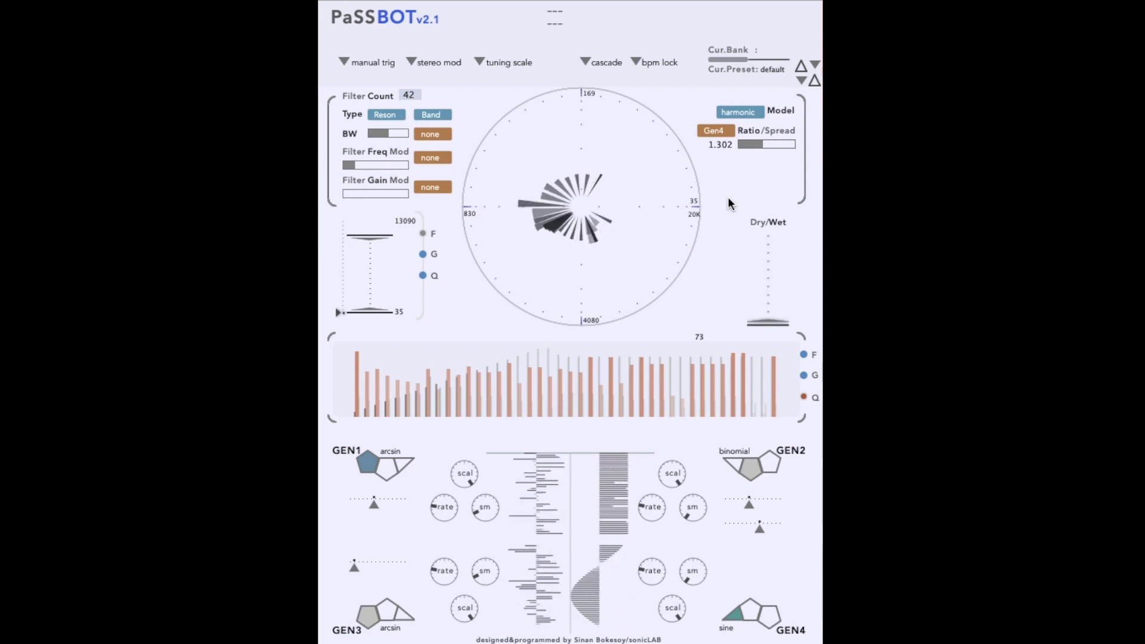
# Modulate Ratio/Spread with Gen1 instead and widen the filter range to 39–17060 Hz
pyautogui.click(719, 131)
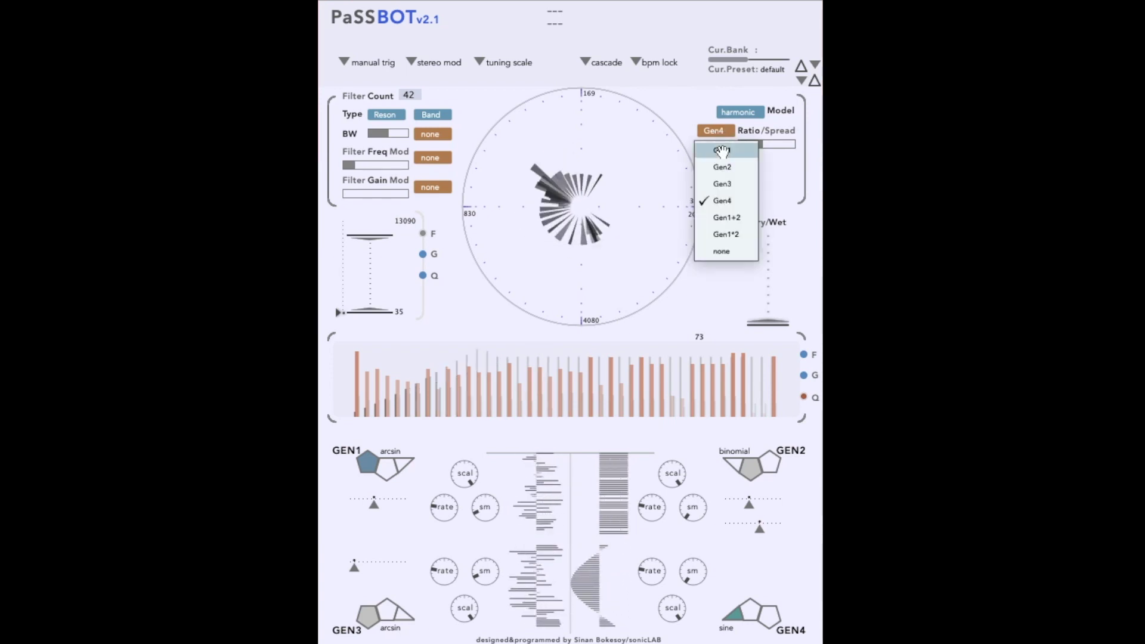
pyautogui.click(721, 151)
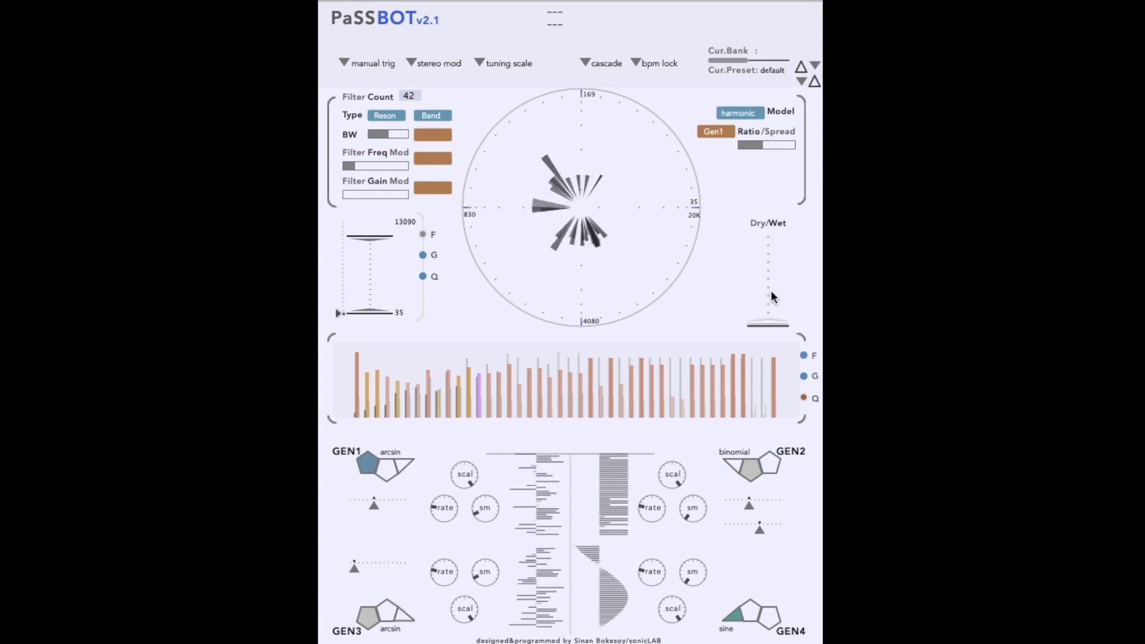
pyautogui.moveTo(370, 311)
pyautogui.mouseDown()
pyautogui.moveTo(367, 246)
pyautogui.moveTo(372, 306)
pyautogui.mouseUp()
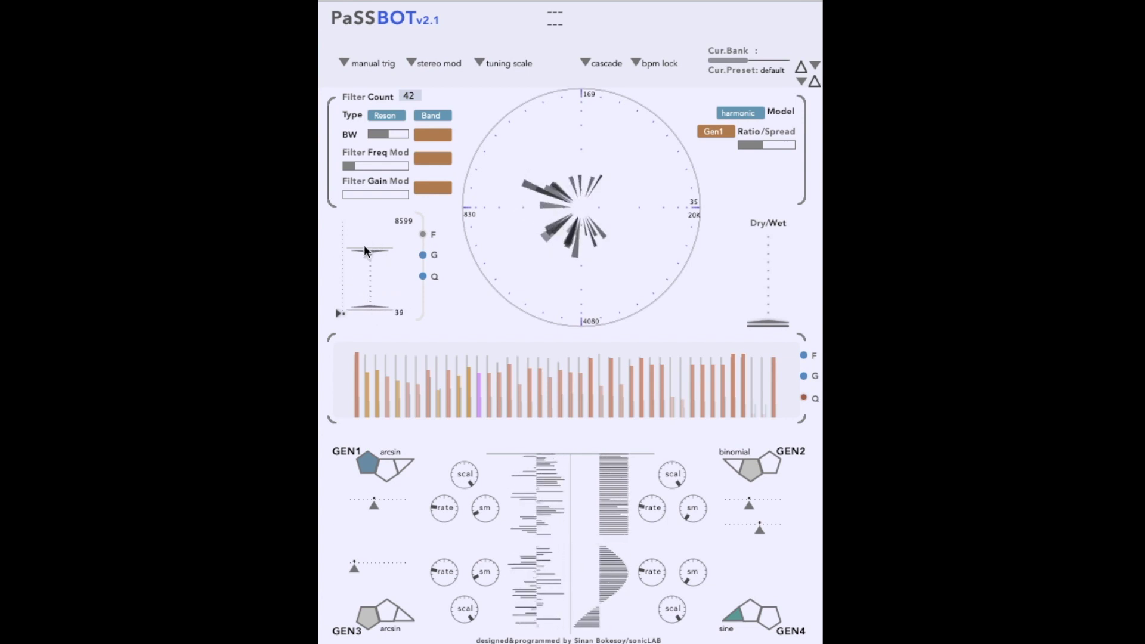
pyautogui.moveTo(364, 245); pyautogui.dragTo(366, 226)
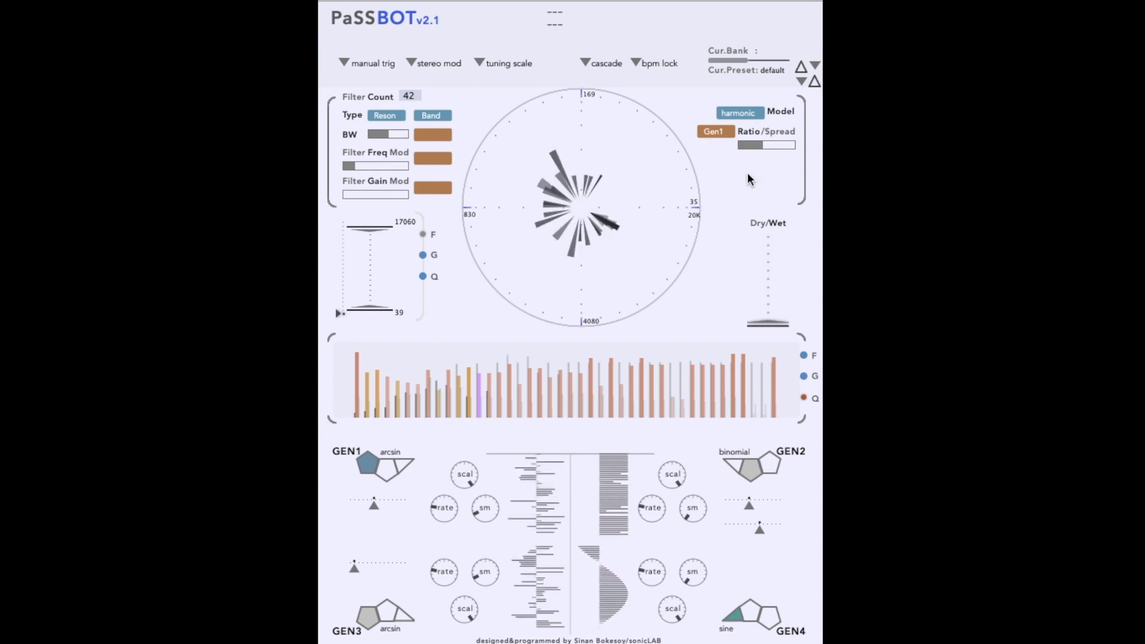
# Try Gen4 as the bandwidth modulation source, then set the filter type back to Reson
pyautogui.click(424, 135)
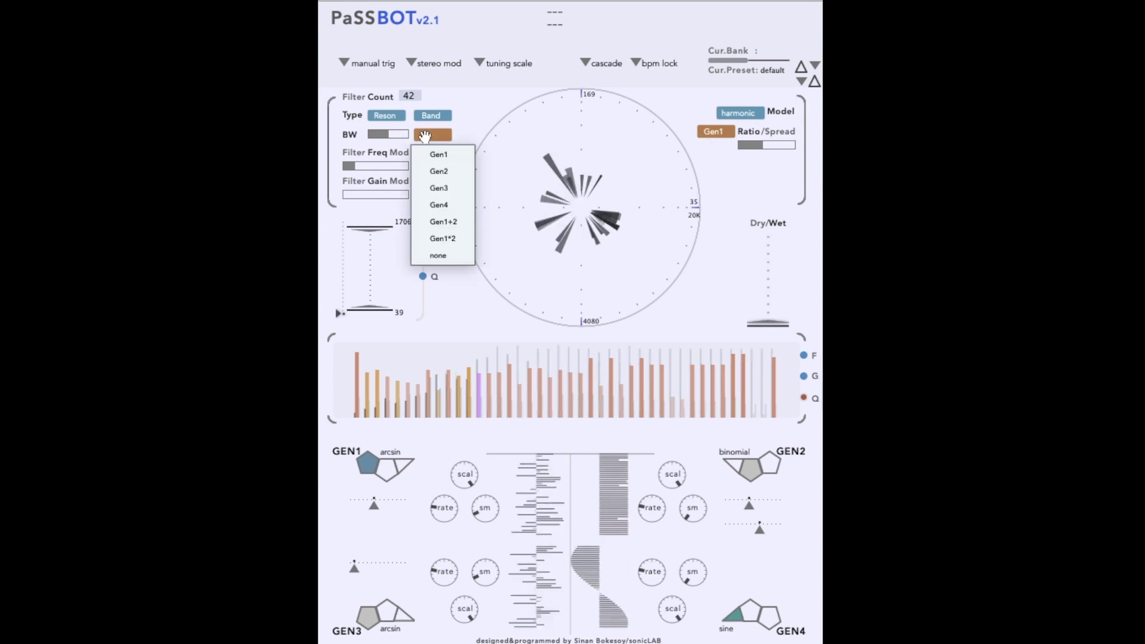
pyautogui.click(438, 205)
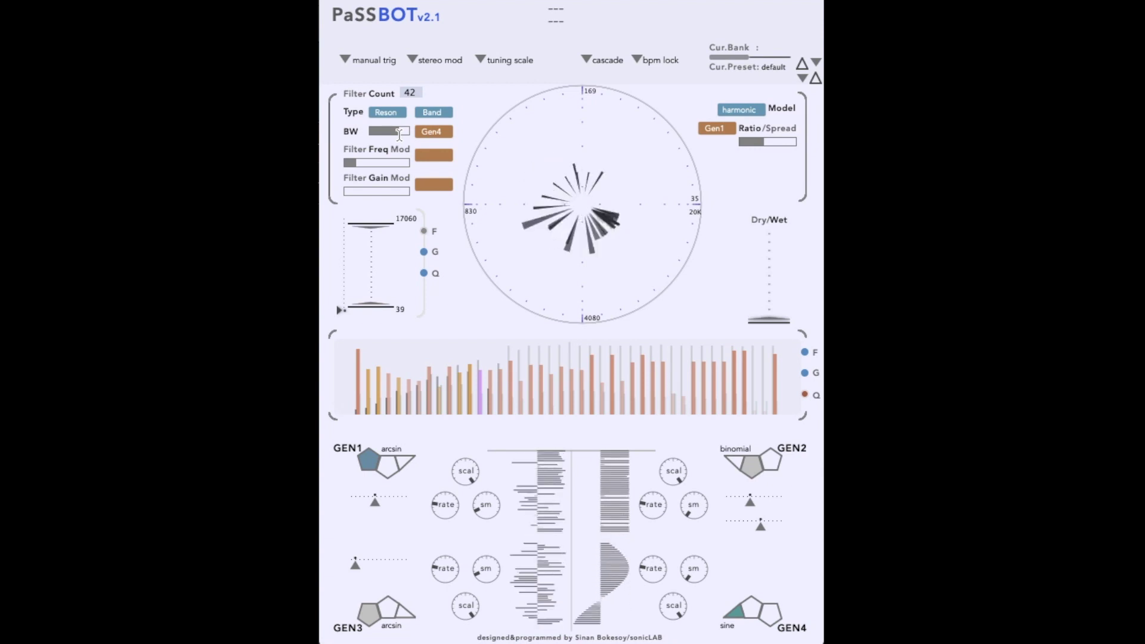
pyautogui.click(431, 131)
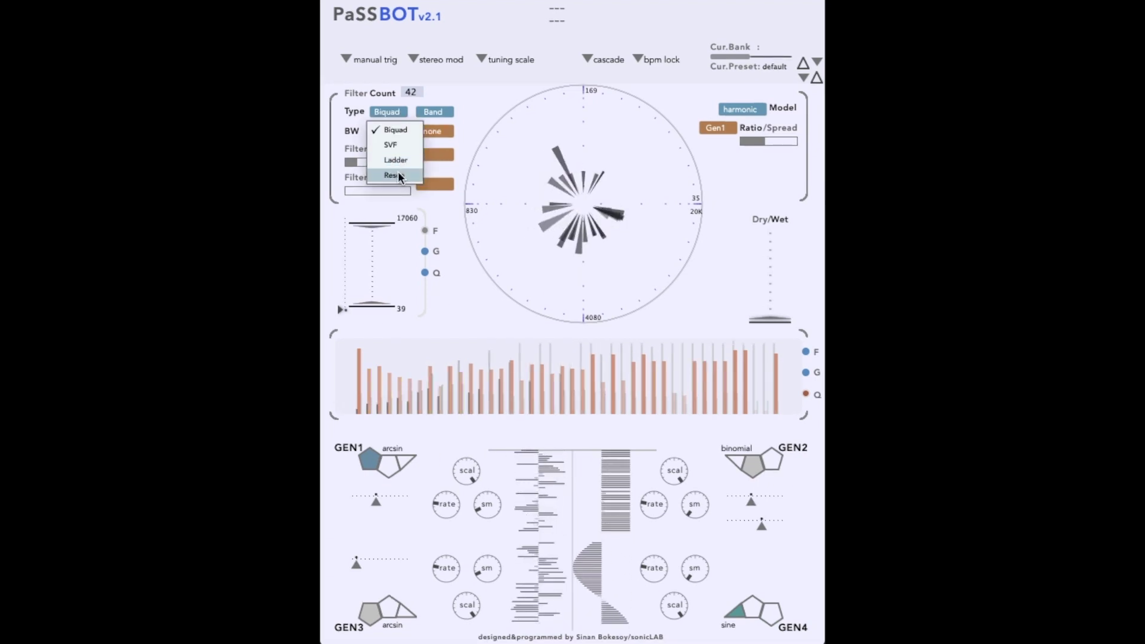
pyautogui.click(399, 171)
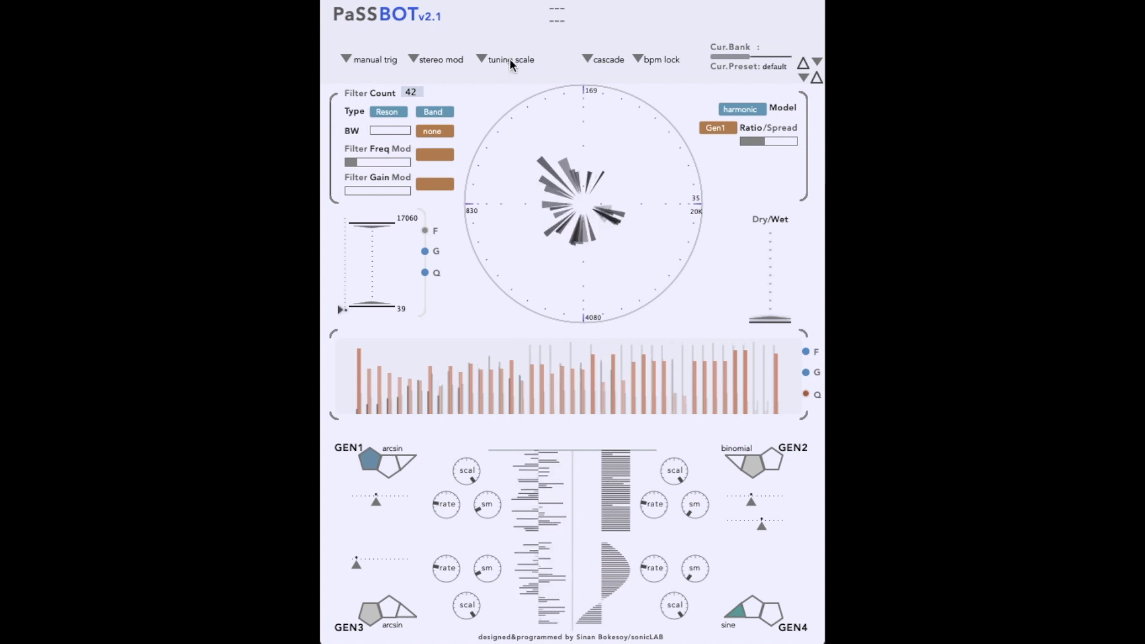
# Enable scale tuning with the dorian scale and display band frequencies in the bars
pyautogui.click(485, 58)
pyautogui.click(489, 42)
pyautogui.click(502, 60)
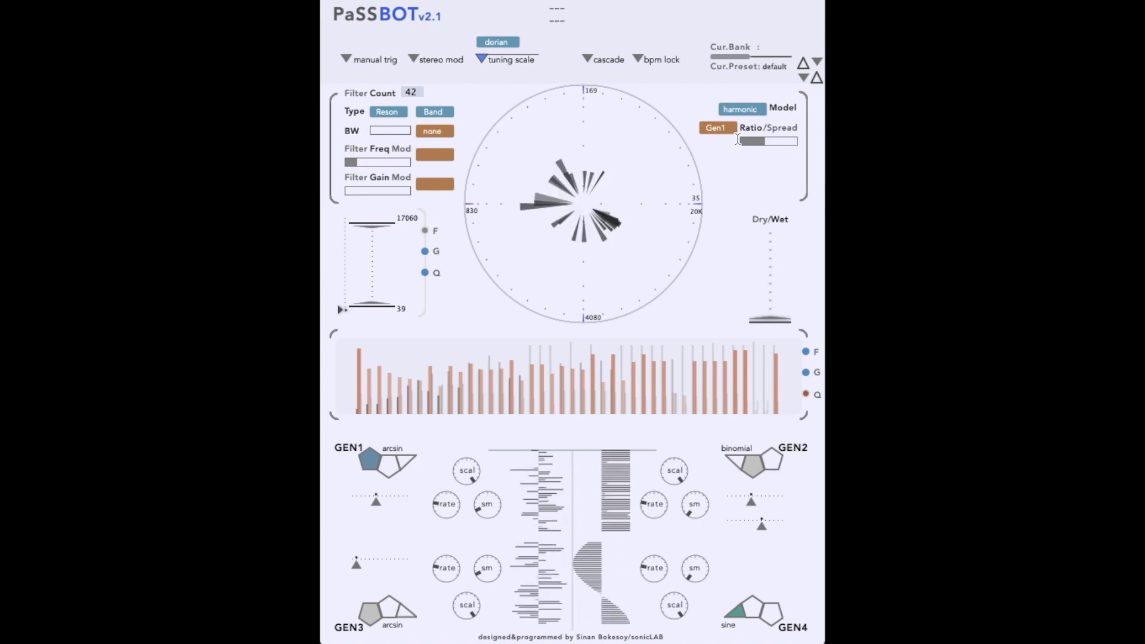
pyautogui.moveTo(360, 399)
pyautogui.click(805, 351)
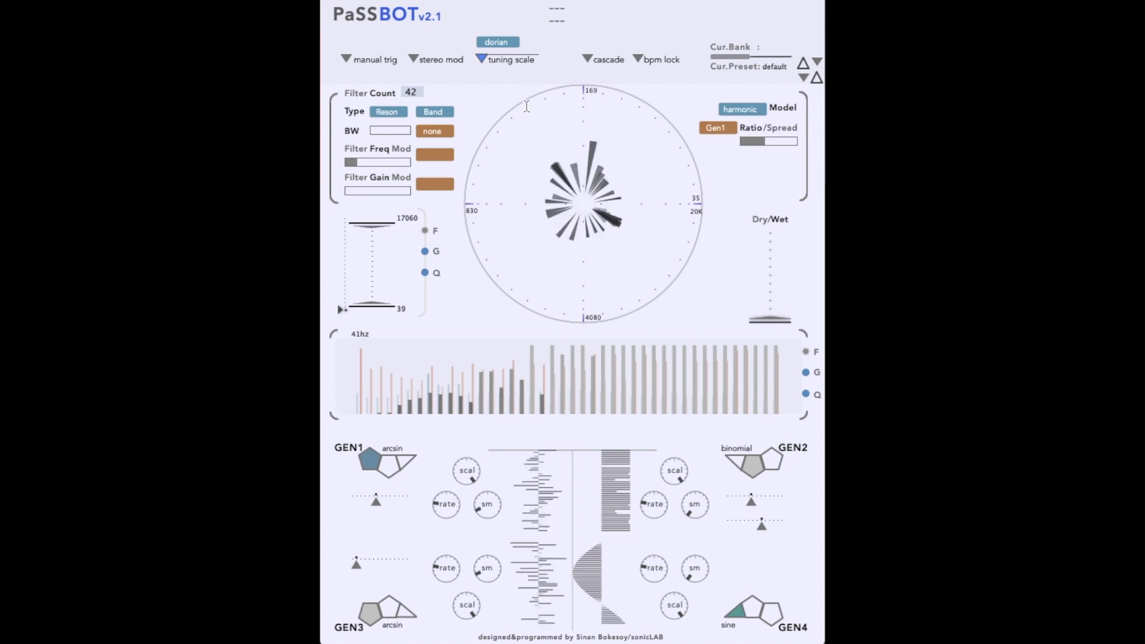
# Retune to pentatonic and draw higher Q values across the bands
pyautogui.click(501, 41)
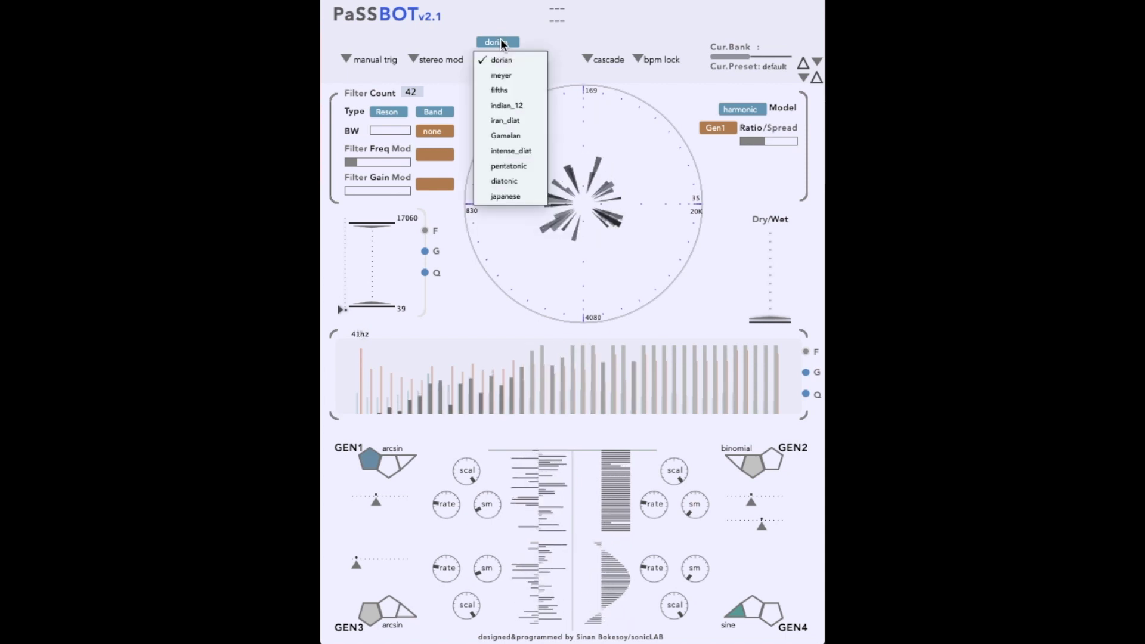
pyautogui.click(525, 168)
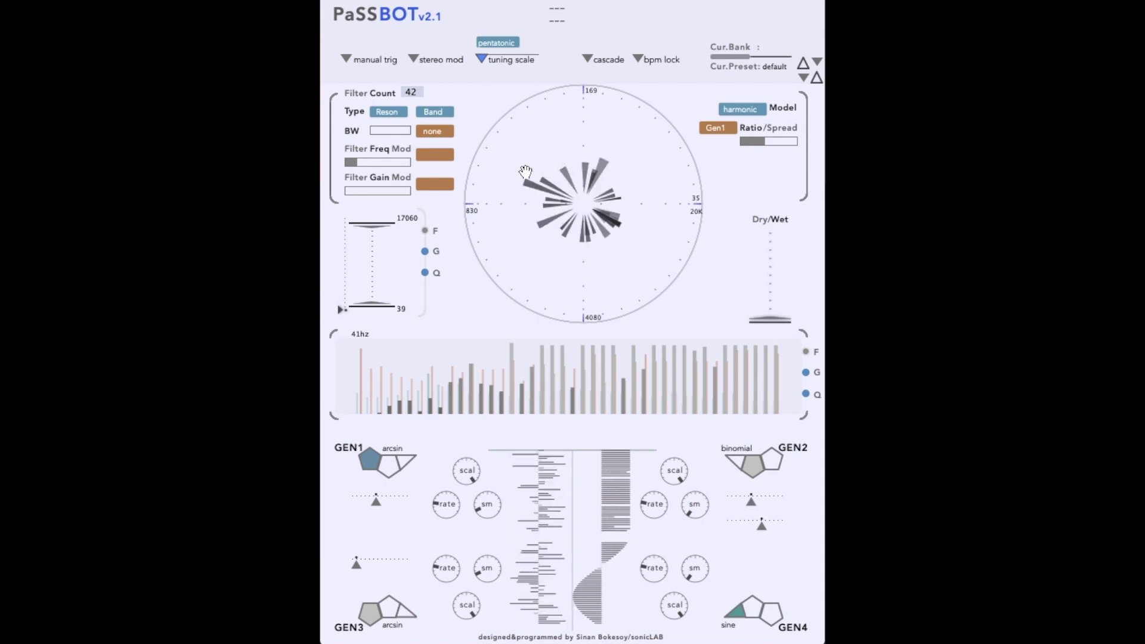
pyautogui.click(806, 394)
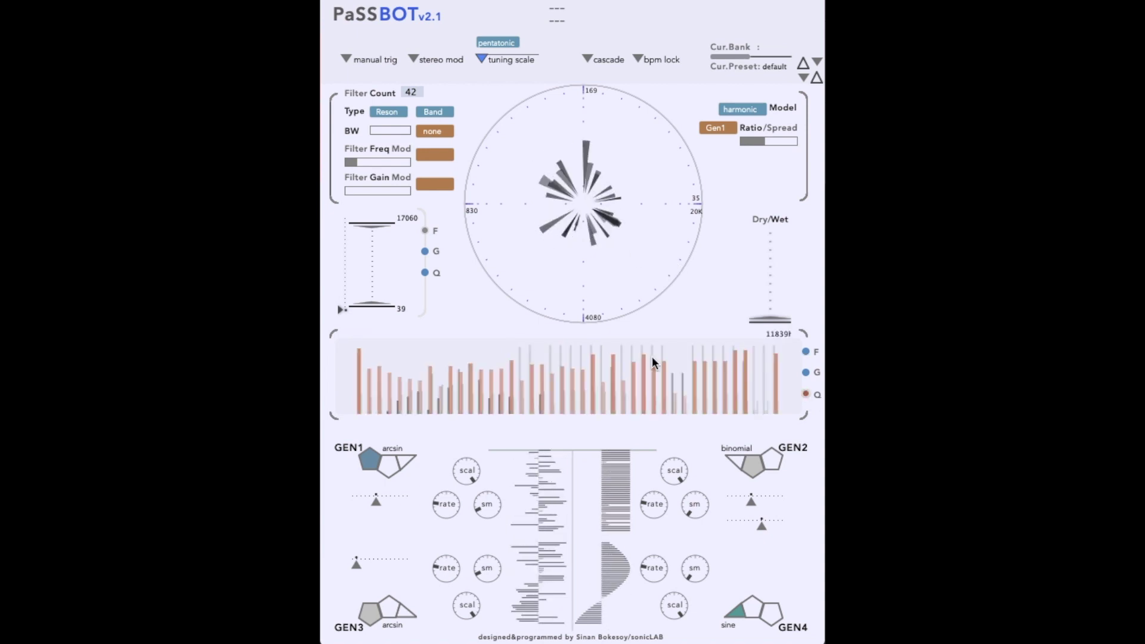
pyautogui.moveTo(409, 366)
pyautogui.mouseDown()
pyautogui.moveTo(512, 349)
pyautogui.moveTo(771, 350)
pyautogui.mouseUp()
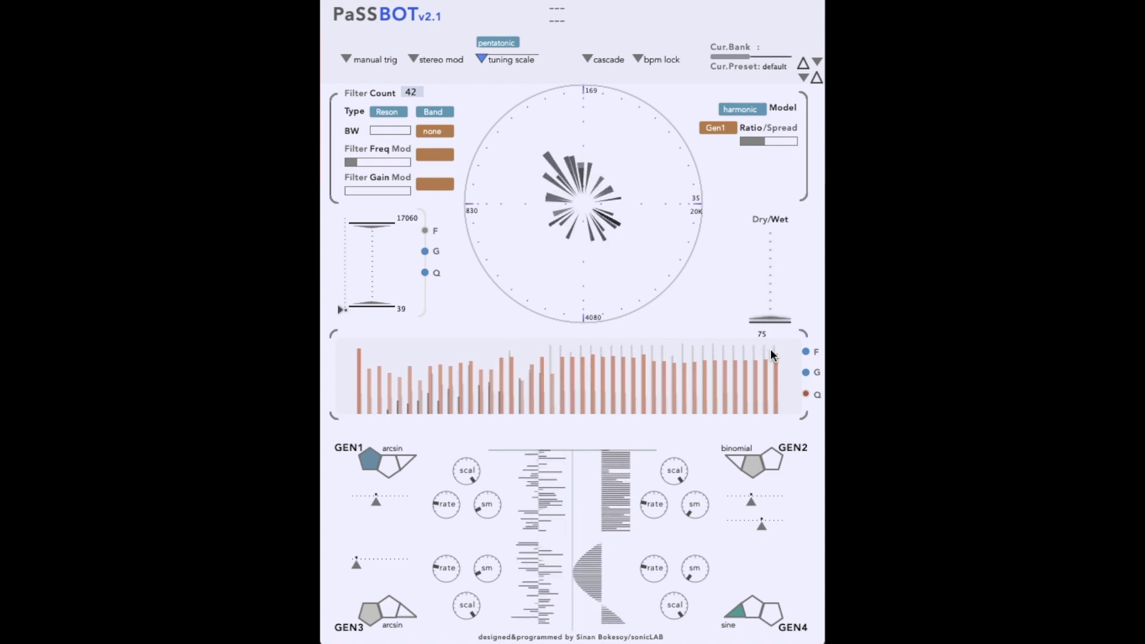
# Try the indian_12 scale, then return the tuning to pentatonic
pyautogui.click(504, 40)
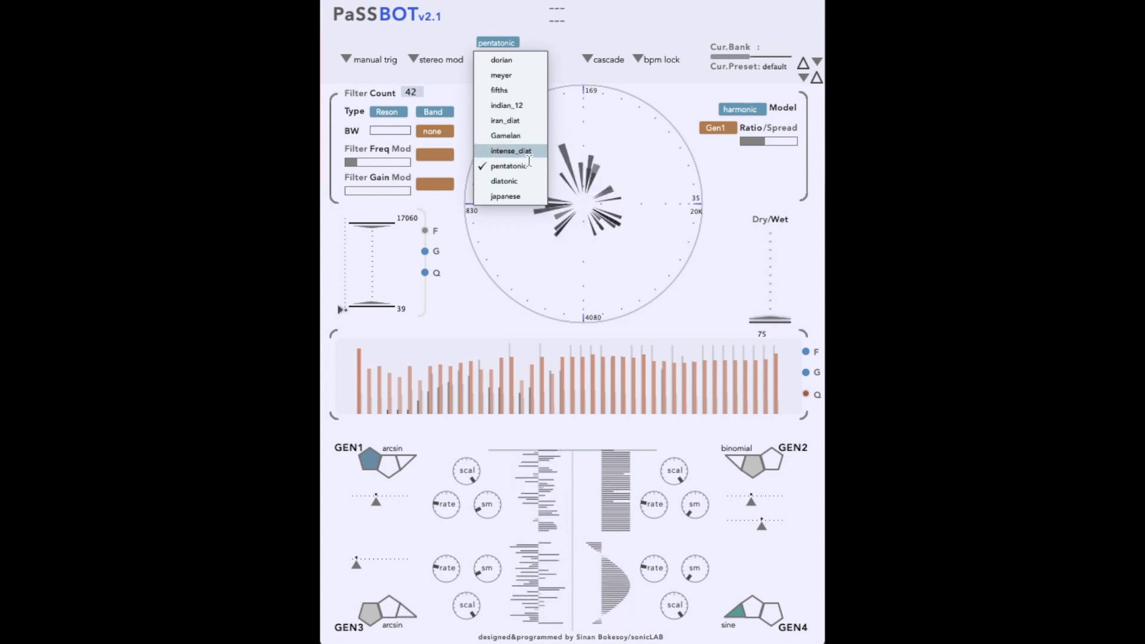
pyautogui.click(517, 105)
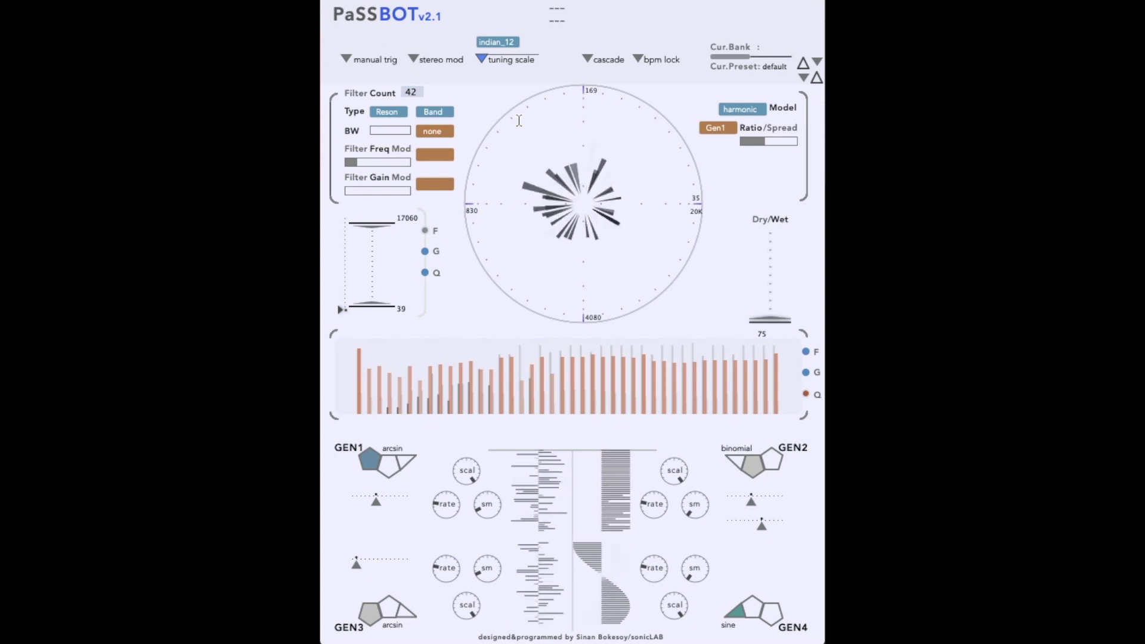
pyautogui.click(804, 77)
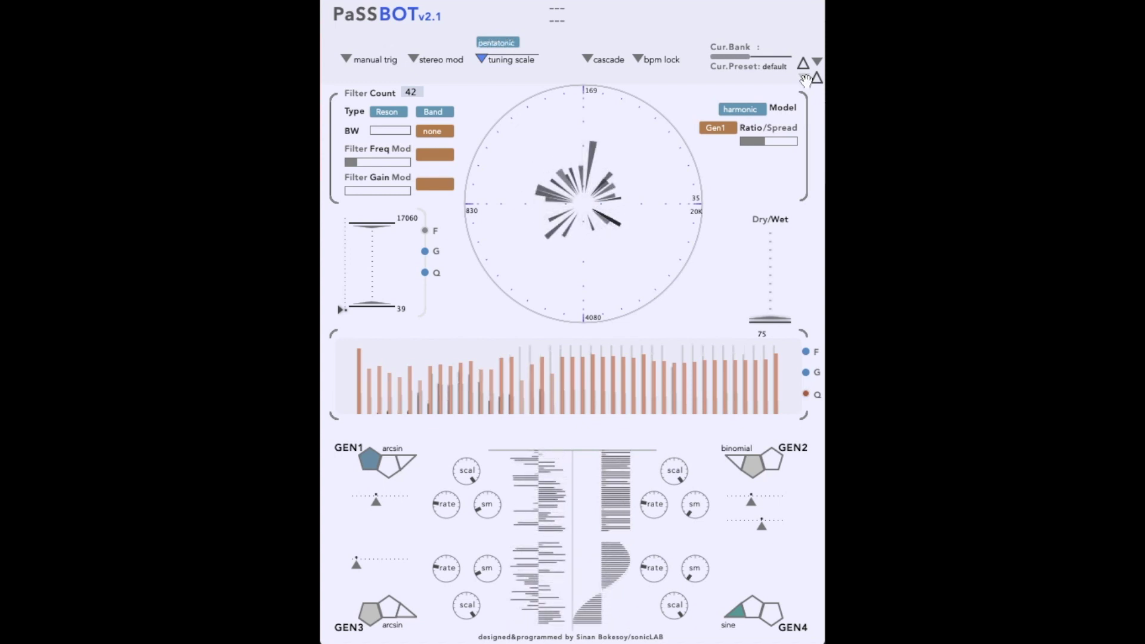
# Load the 2. Rumble factory preset, then step forward to the engine preset
pyautogui.click(803, 77)
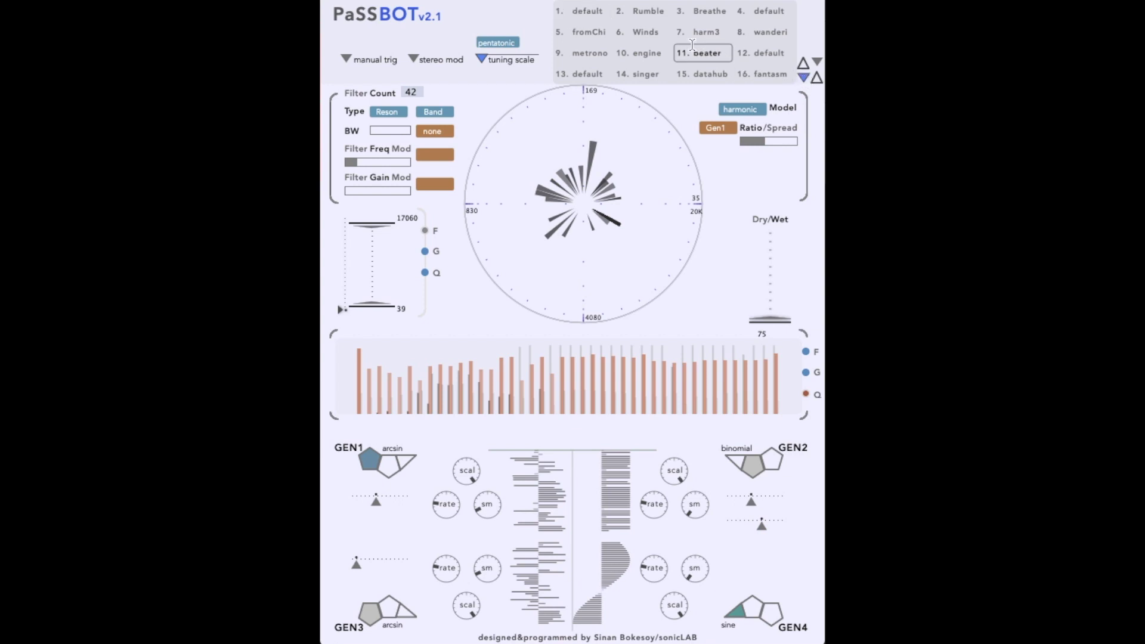
pyautogui.click(649, 11)
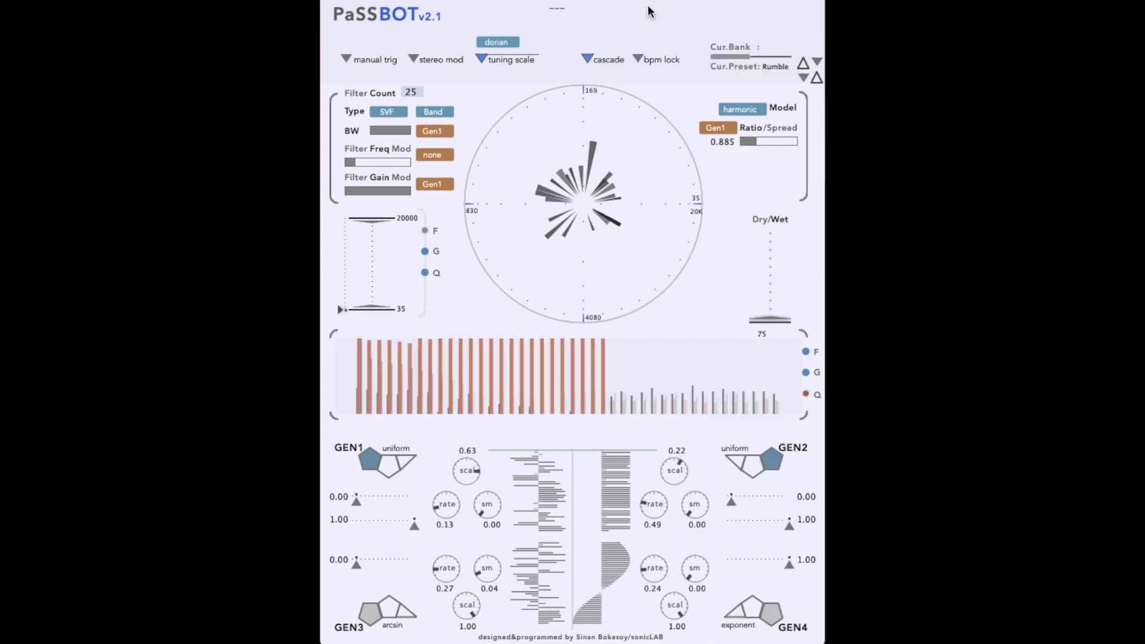
pyautogui.click(773, 67)
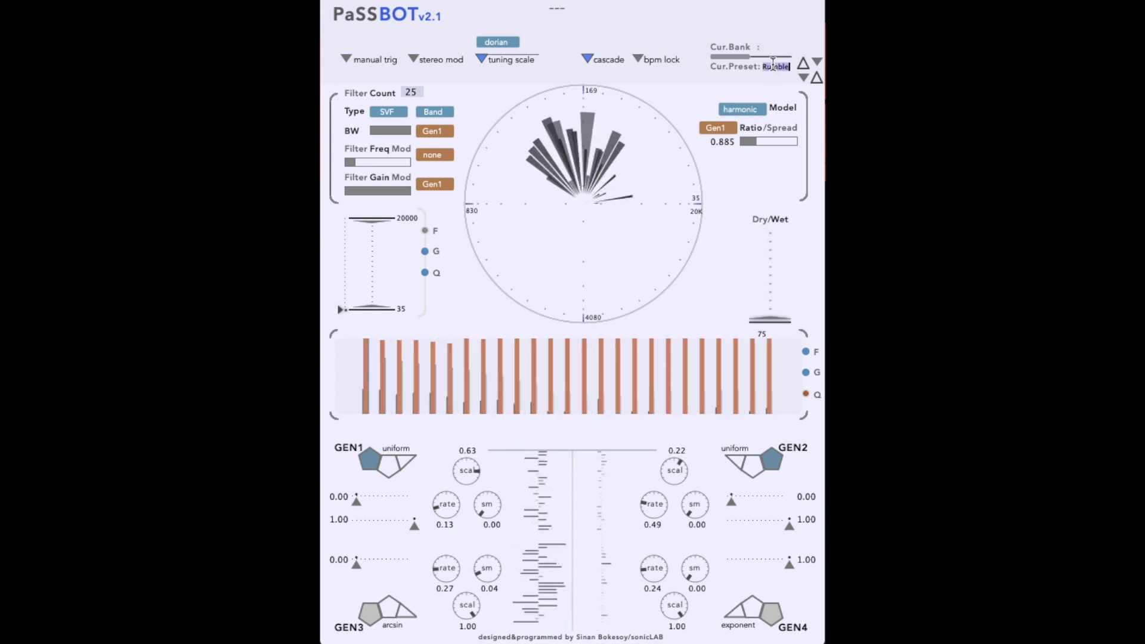
pyautogui.click(804, 76)
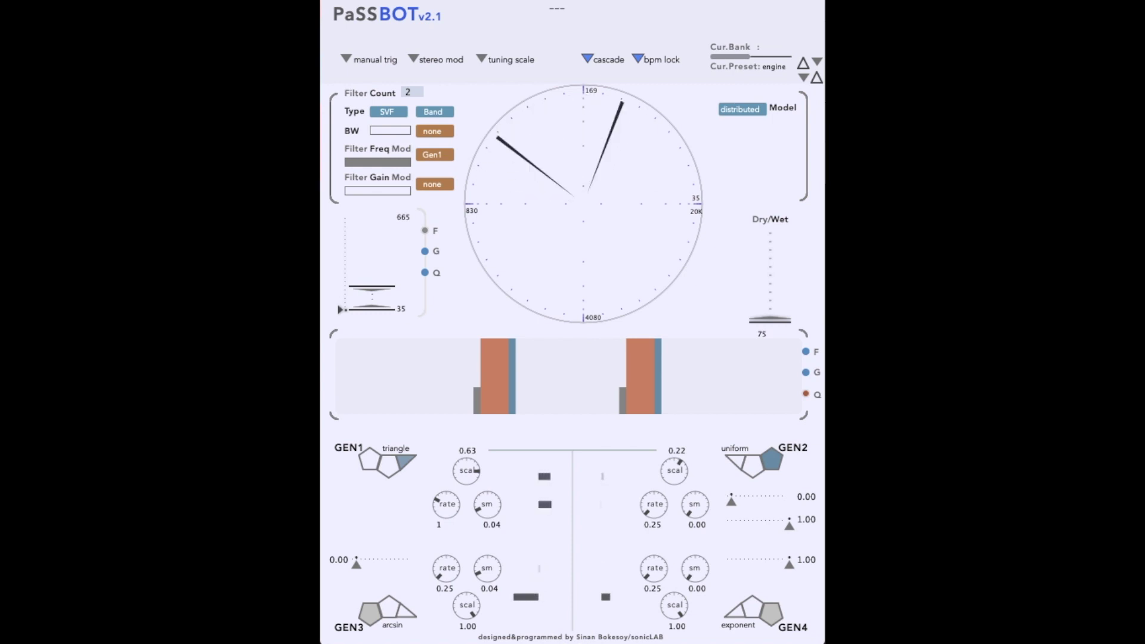
# Step to factory preset 8 ('wanderi…') and widen its frequency range to 36–13676 Hz
pyautogui.click(775, 70)
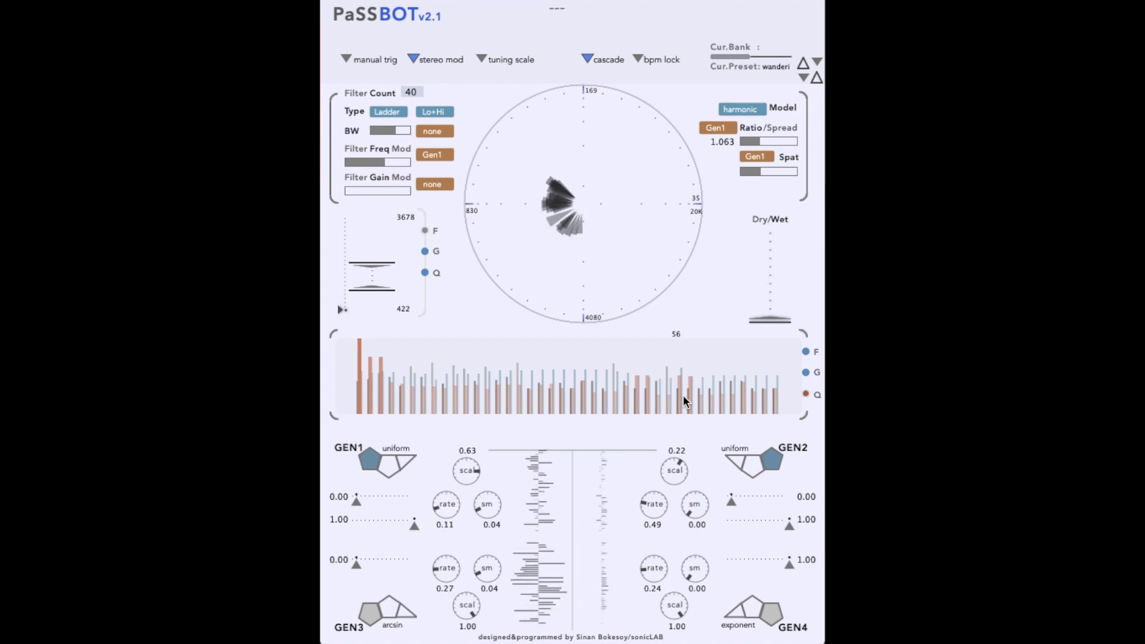
pyautogui.moveTo(378, 302); pyautogui.dragTo(375, 234)
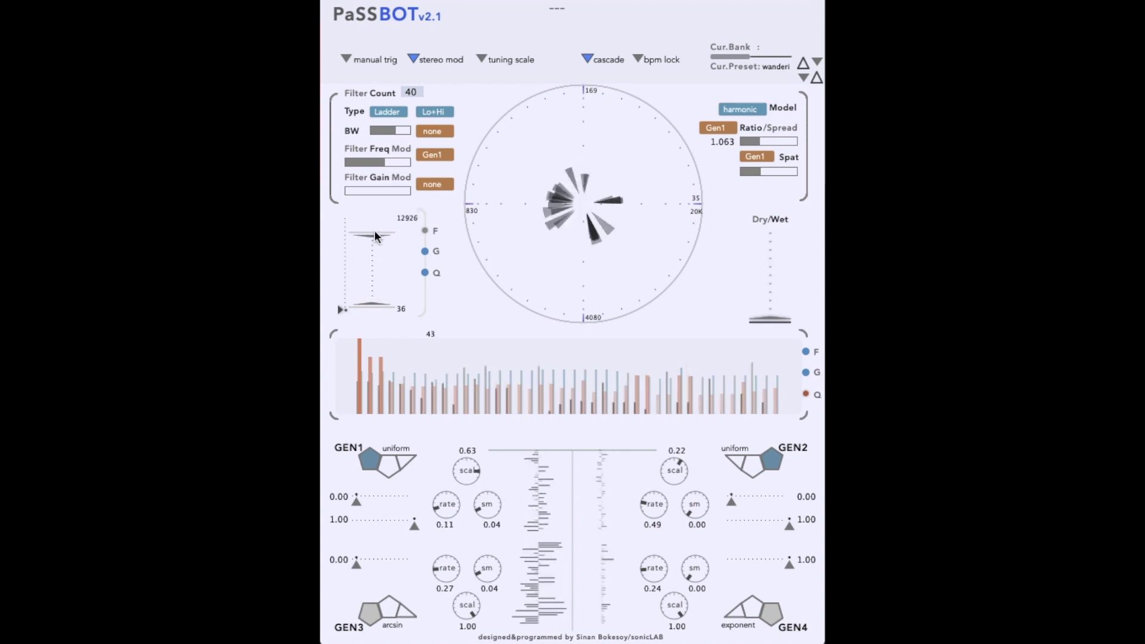
pyautogui.moveTo(374, 230); pyautogui.dragTo(375, 227)
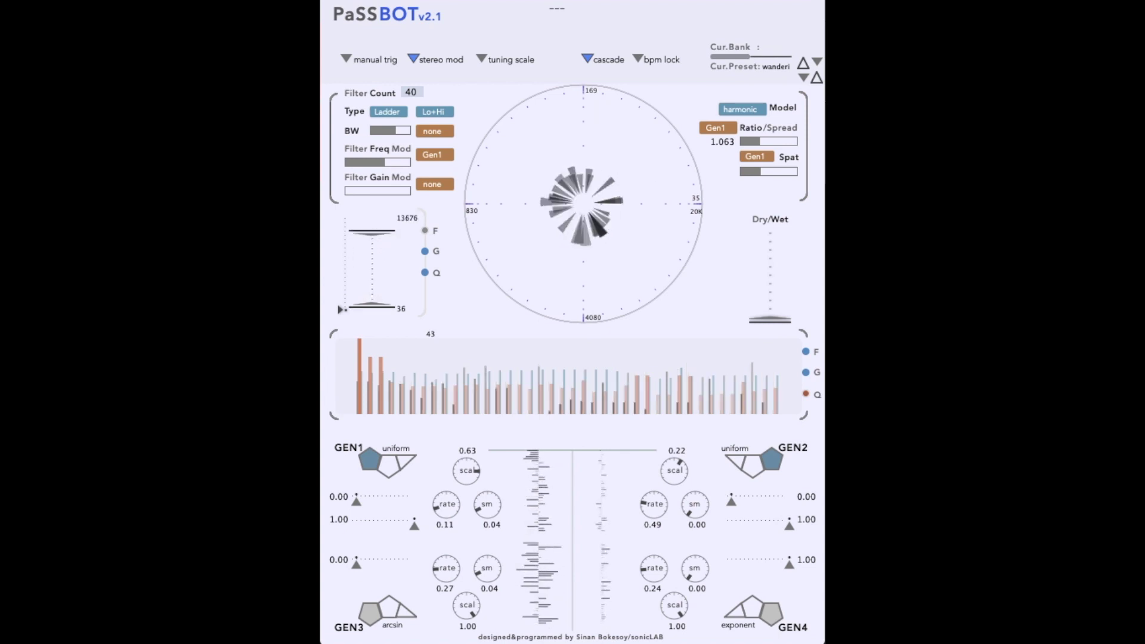